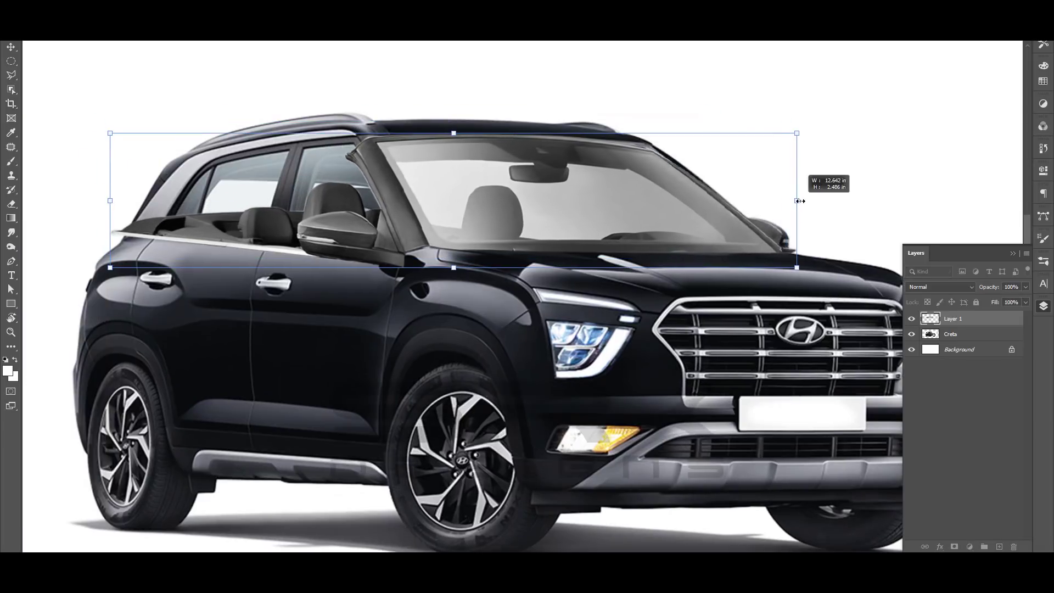
Stretch the grey convertible cabin layer over the car to about 12.64 in wide and 2.49 in high.
key("Return")
key("z")
left_click(617, 266, "alt")
left_click(654, 239)
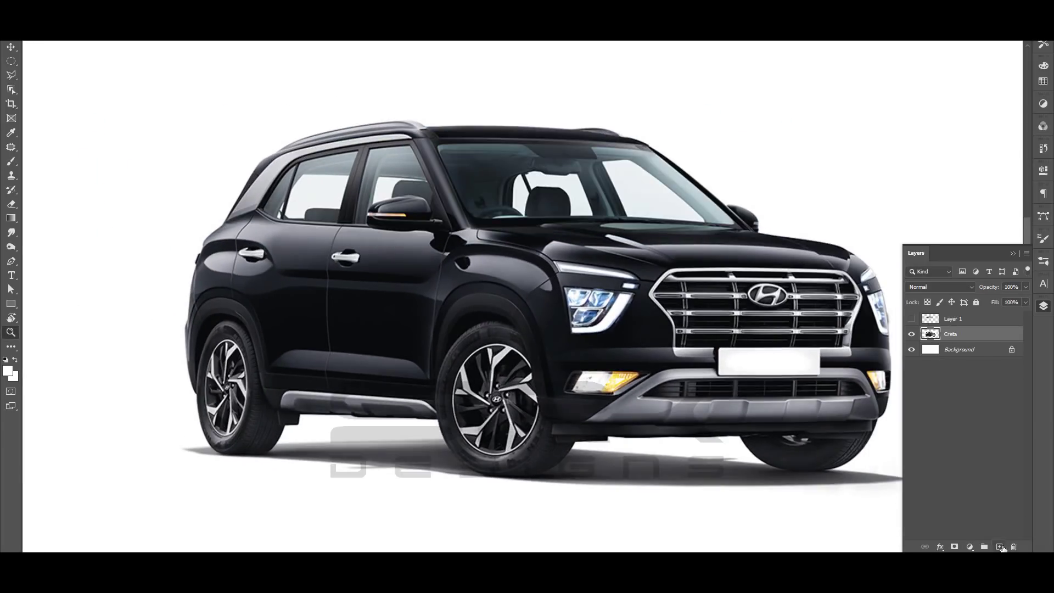
Trace the side window line and the mirror's upper edge with the Pen tool on a new layer above the Creta layer.
key("z")
left_click(259, 191)
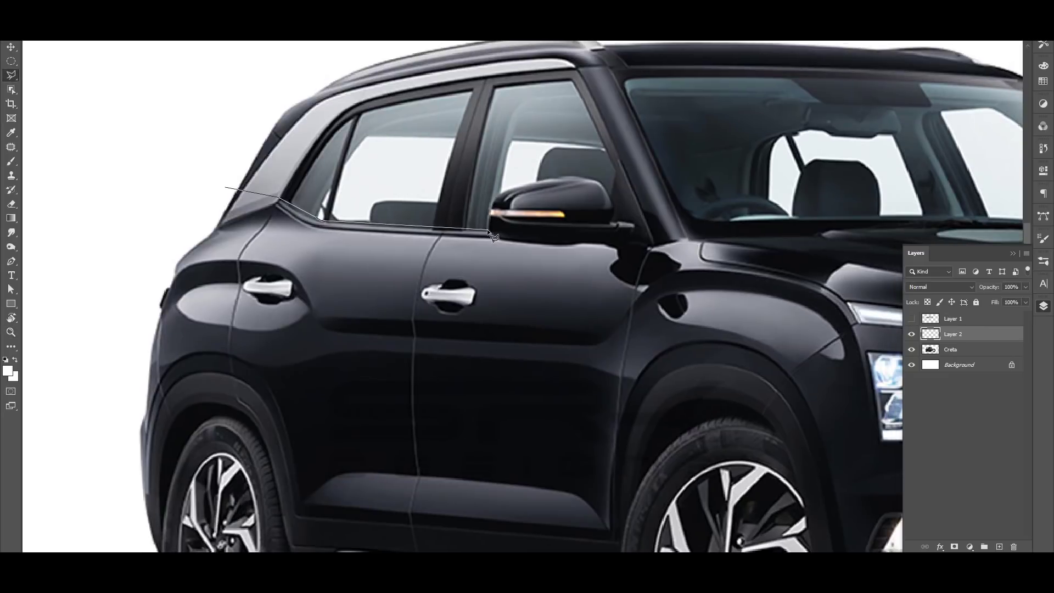
key("z")
left_click(608, 188)
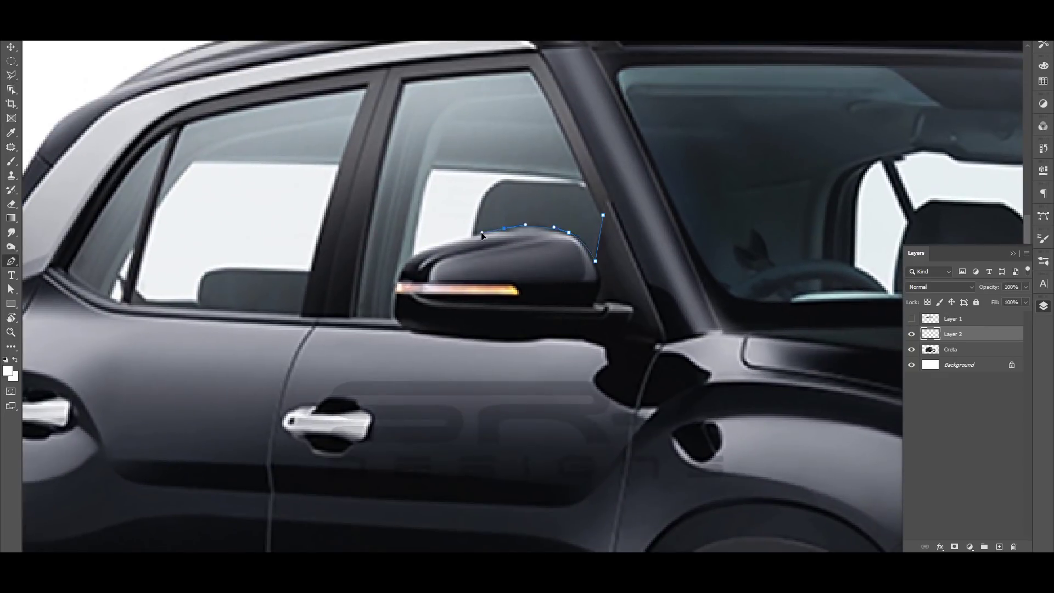
left_click_drag(135, 307, 373, 302)
left_click(374, 302)
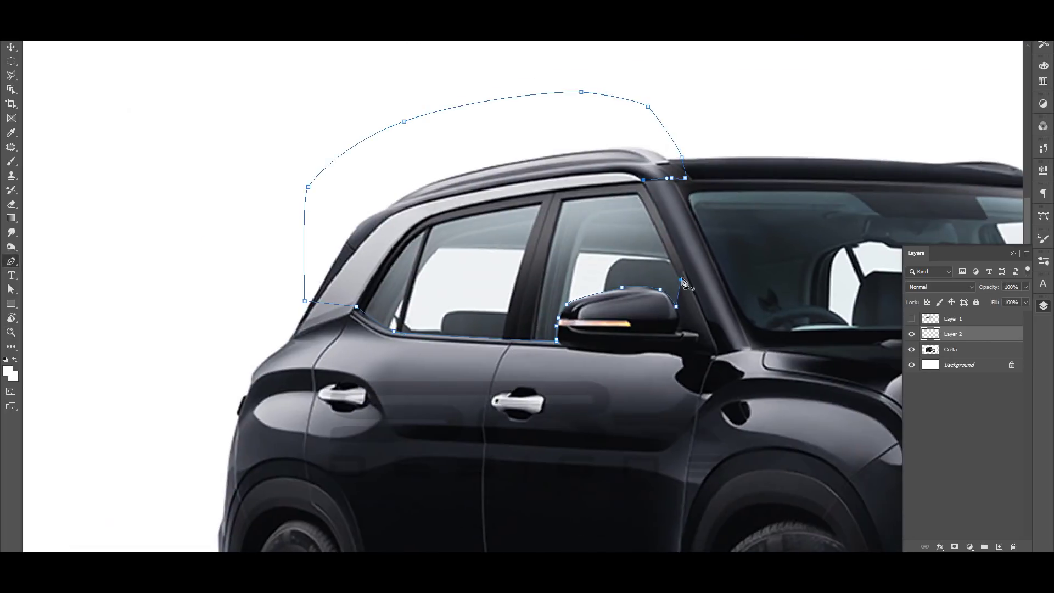
Close the path around the roof and side windows, convert it to a selection, and clear that area on the Creta layer.
left_click(681, 280)
key("a")
key("ctrl+0")
right_click(669, 236)
left_click(705, 275)
key("Return")
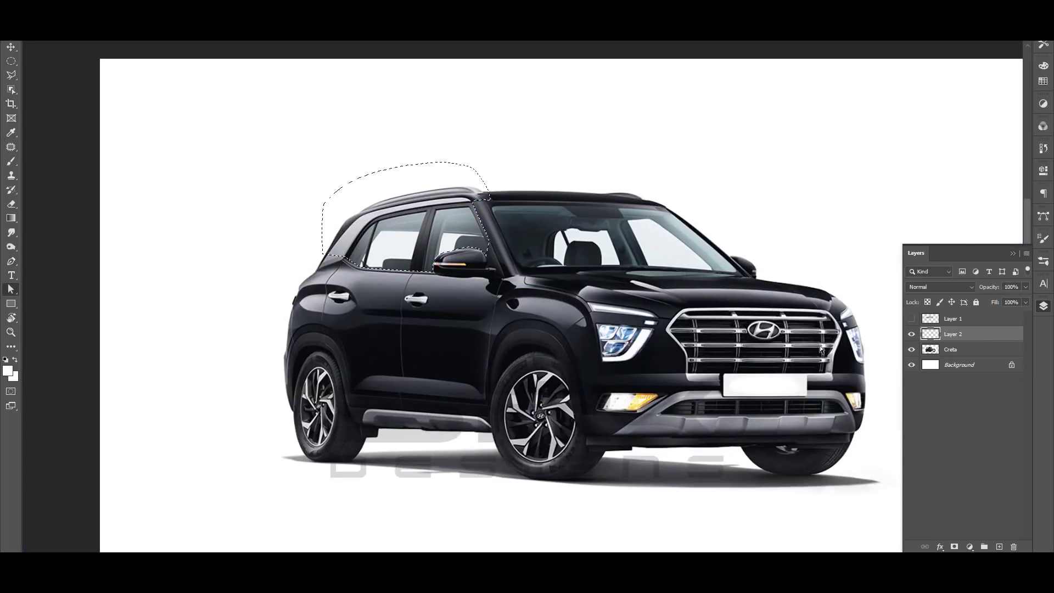
left_click(972, 352)
key("Delete")
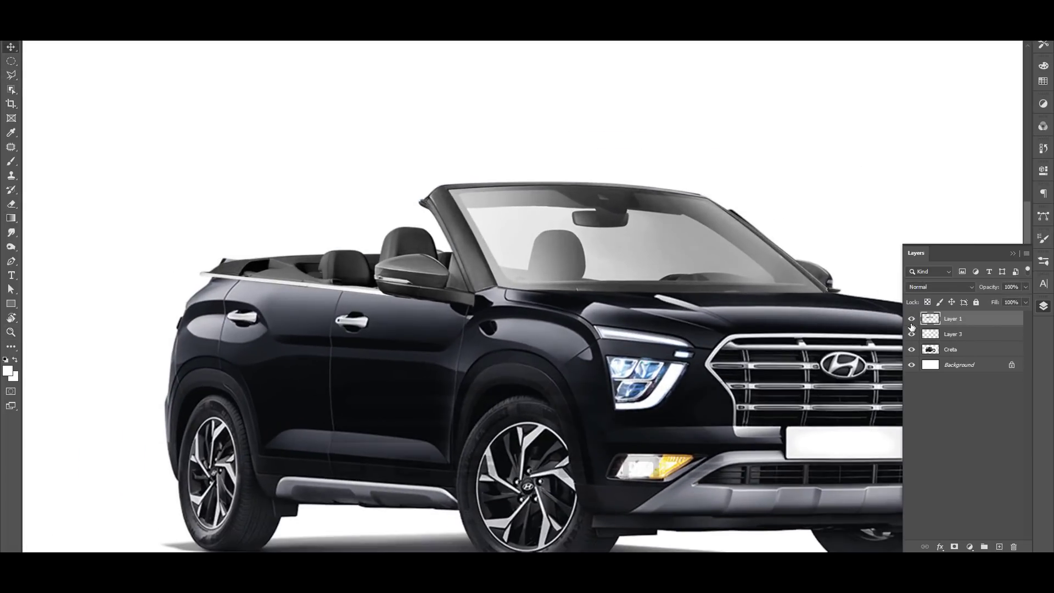
Compare Layer 1 with the original body and mask out its grey mirror and chrome window trim along the door line.
left_click(911, 319)
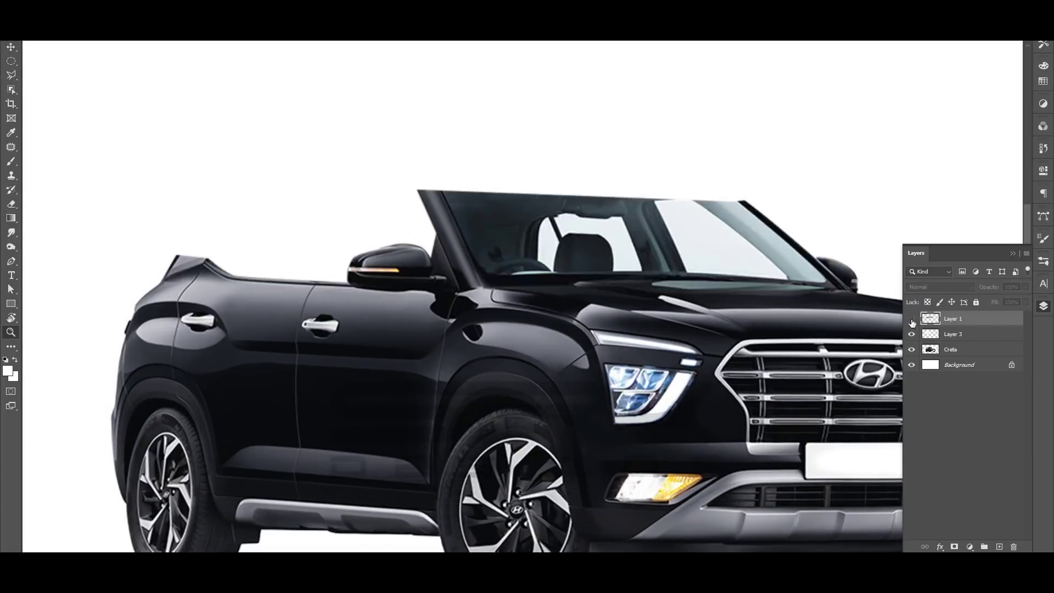
left_click(345, 282)
key("p")
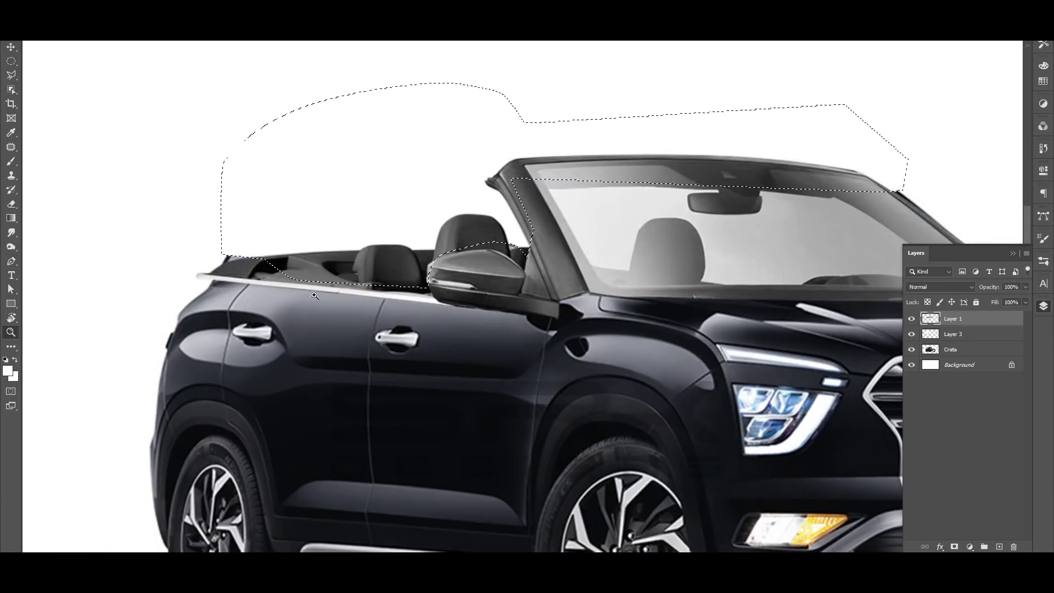
left_click(911, 319)
left_click(912, 319)
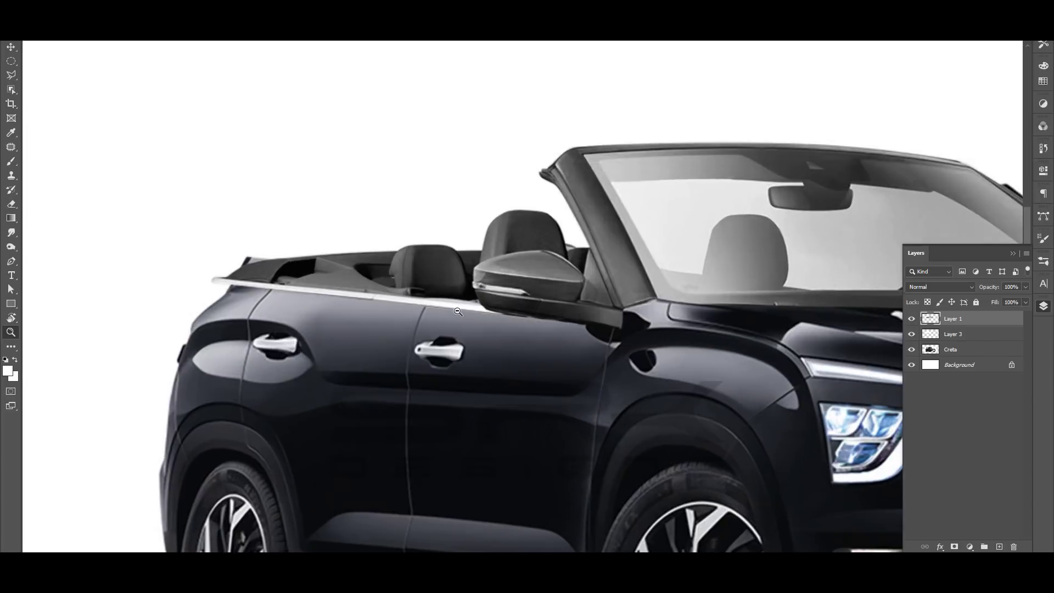
key("p")
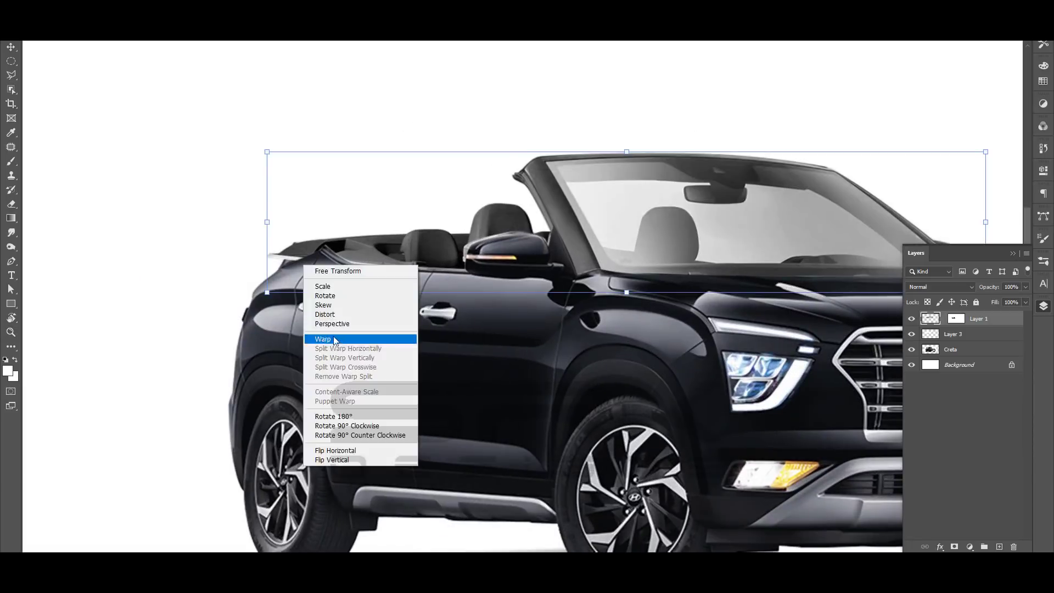
Warp Layer 1 so its rear end and the windshield's front corner follow the car body.
left_click(334, 339)
key("Return")
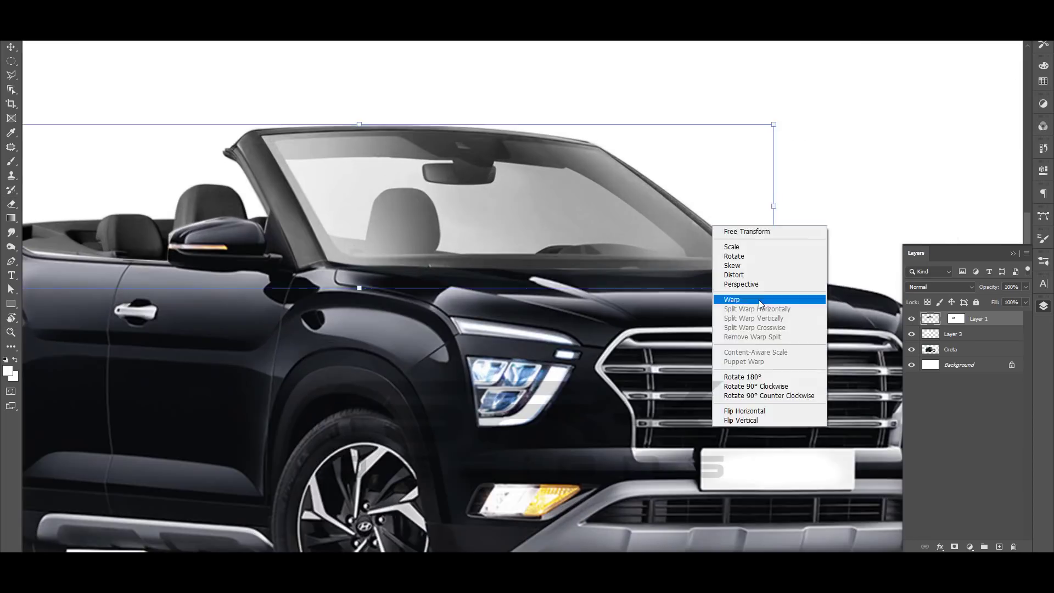
left_click(766, 296)
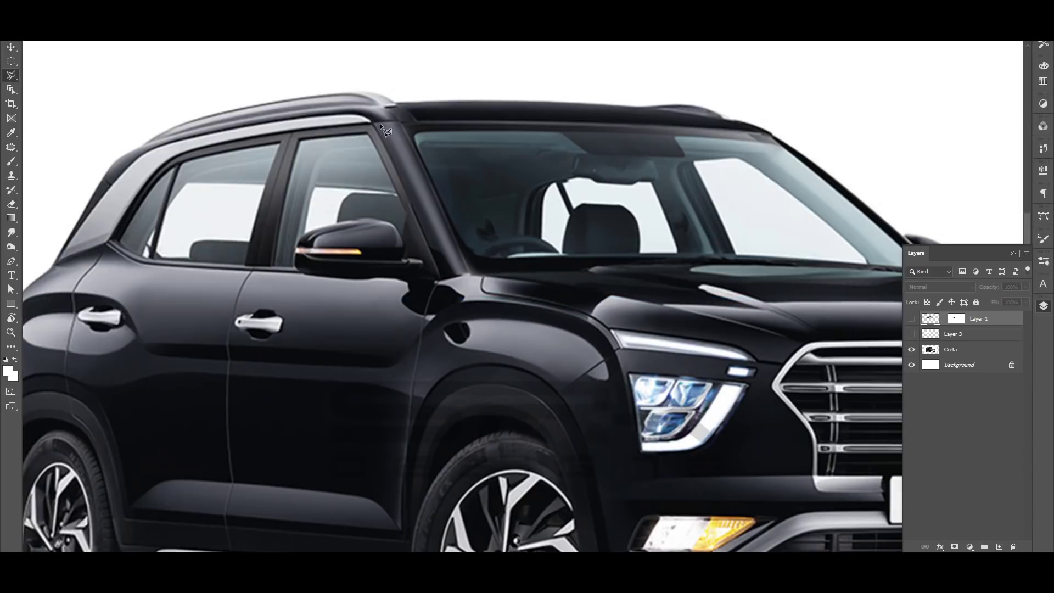
Copy the original black windshield pillar to a new layer and warp it over the grey convertible pillar.
left_click(399, 122)
left_click(469, 271)
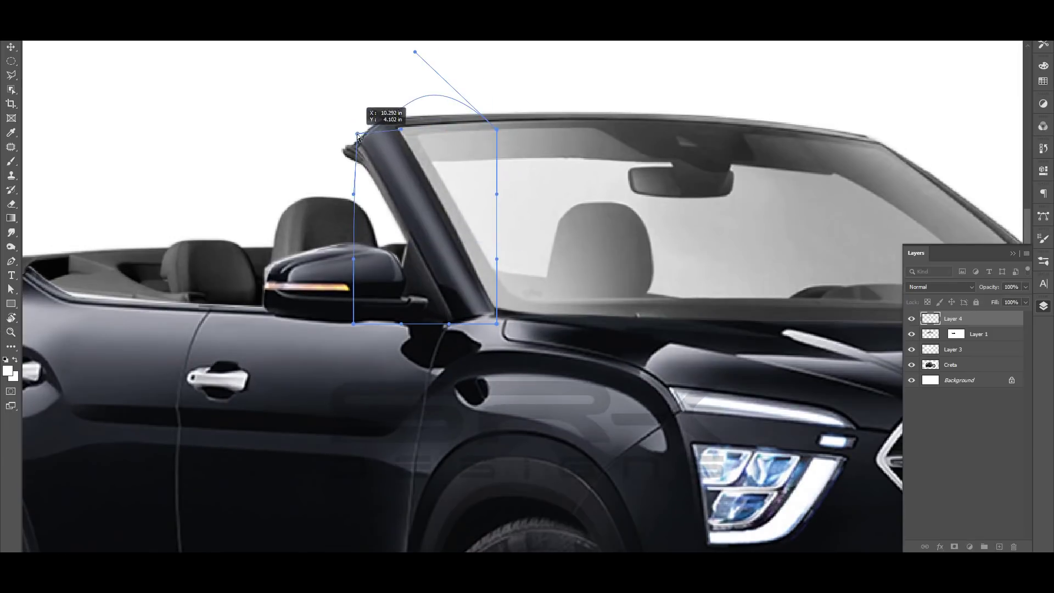
key("e")
key("ctrl+0")
key("ctrl+plus")
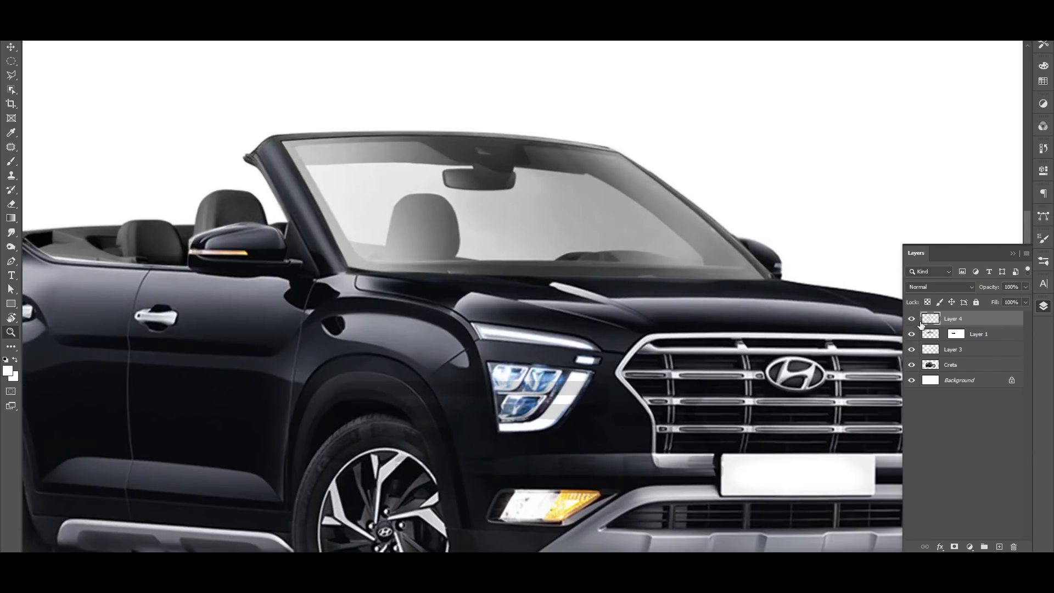
Outline the original hood up to the windshield base with a pen path and use the selection to mask Layer 1 there.
key("z")
left_click(530, 307)
left_click(914, 319)
key("ctrl+minus")
left_click(912, 318)
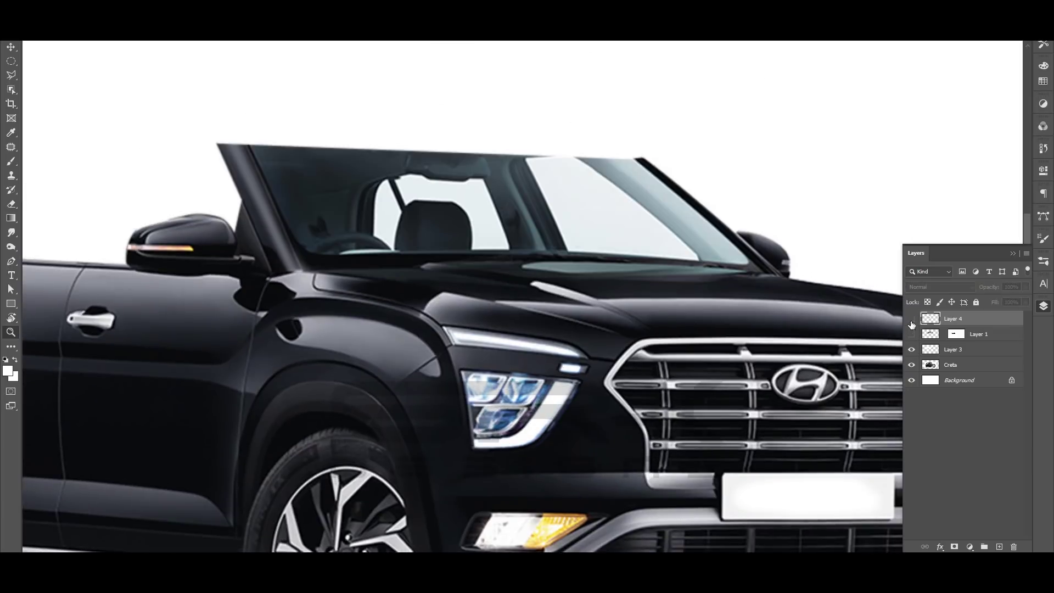
left_click(911, 318)
left_click_drag(912, 318, 912, 334)
key("p")
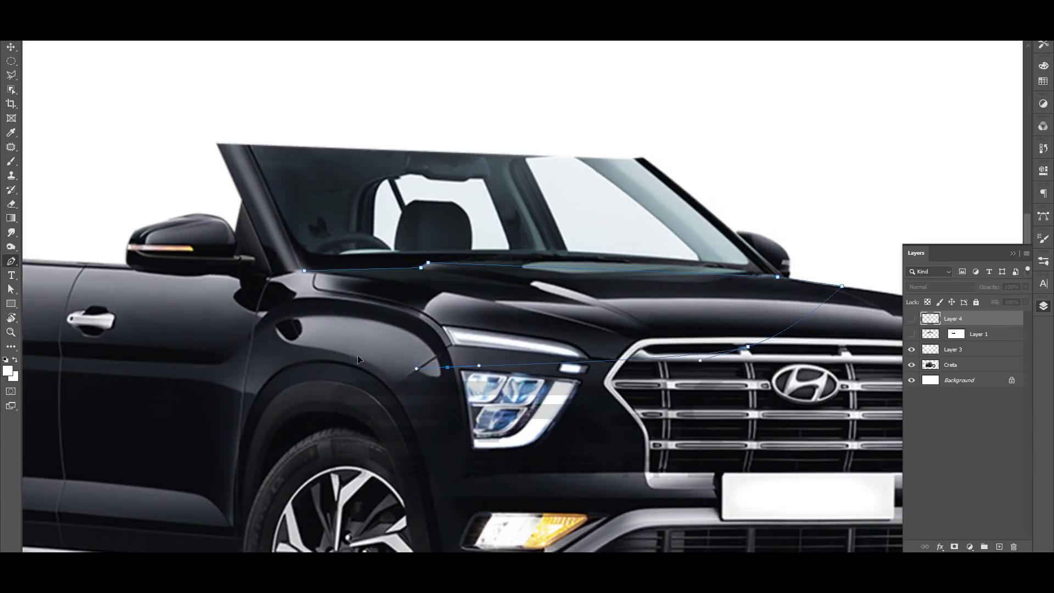
right_click(640, 271)
left_click(667, 307)
key("Return")
left_click_drag(911, 319, 912, 334)
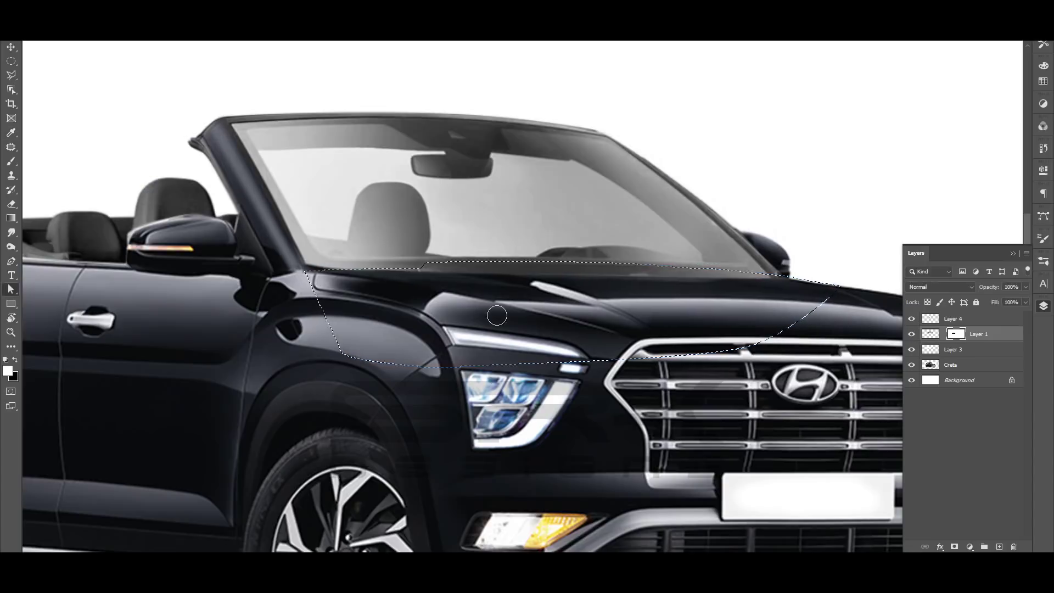
Add a layer above Layer 1 with the Color blend mode and brush a teal tint over the windshield.
key("ctrl+0")
left_click(999, 547)
left_click(941, 287)
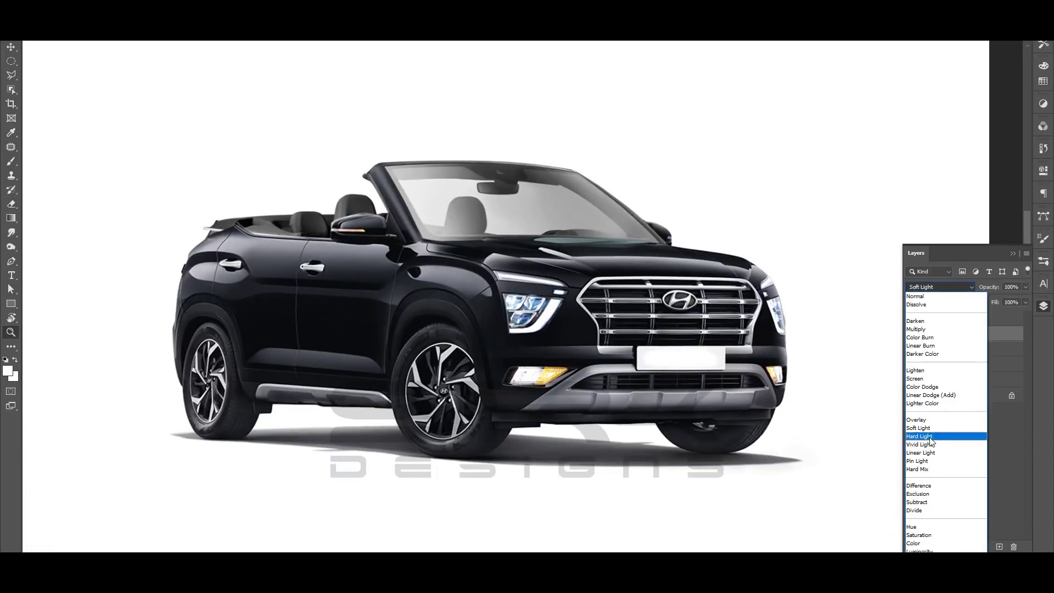
left_click(933, 534)
key("ctrl+minus")
key("ctrl+plus")
key("b")
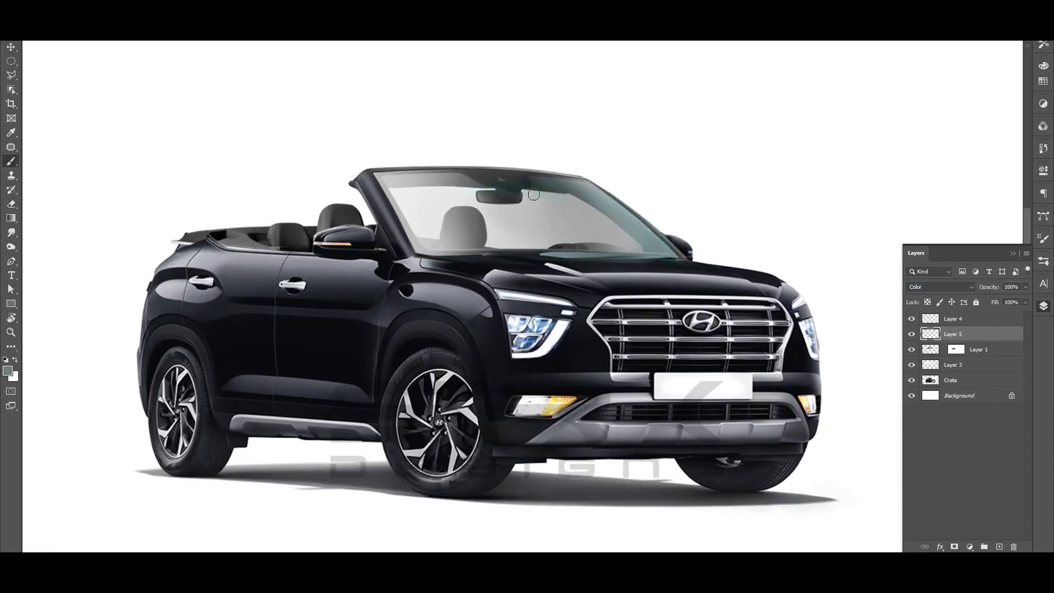
right_click(531, 269, "alt+shift")
Outline the rear corner beneath the convertible cover on a new layer and fill it with the cover's dark grey.
key("z")
scroll(670, 235, "up", 3)
scroll(670, 235, "down", 3)
scroll(483, 230, "up", 5)
key("ctrl+shift+alt+n")
key("l")
left_click(450, 269)
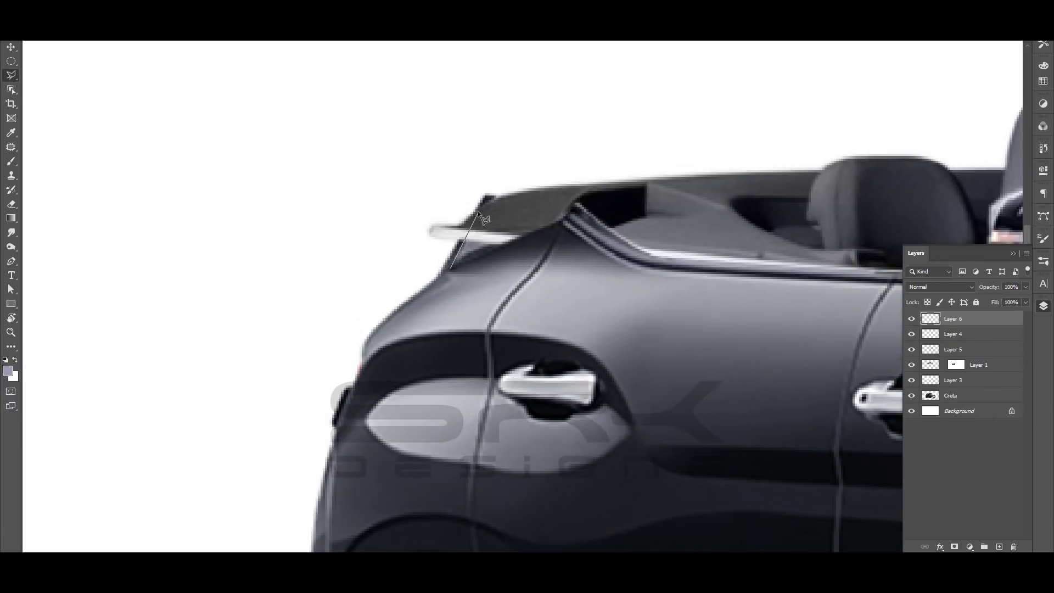
double_click(565, 222)
key("alt+BackSpace")
key("b")
key("ctrl+d")
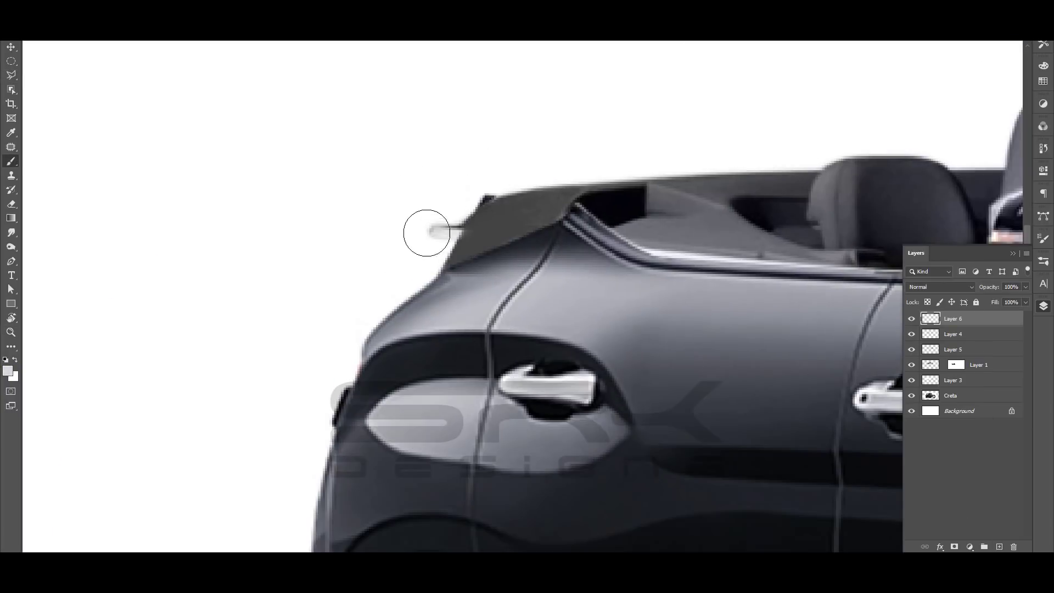
Paint out the trim tip sticking out behind the rear corner with white.
mouse_move(453, 215)
left_mouse_down()
mouse_move(480, 198)
mouse_move(434, 230)
left_mouse_up()
key("z")
scroll(588, 197, "down", 5)
scroll(615, 186, "up", 4)
Refine the dark rear cover's outline with the Brush tool into a smooth, rounded end.
key("r")
key("b")
mouse_move(519, 240)
left_mouse_down()
mouse_move(442, 271)
mouse_move(403, 264)
mouse_move(398, 246)
left_mouse_up()
key("h")
left_click(403, 264, "alt")
key("x")
key("Escape")
key("z")
scroll(359, 357, "down", 5)
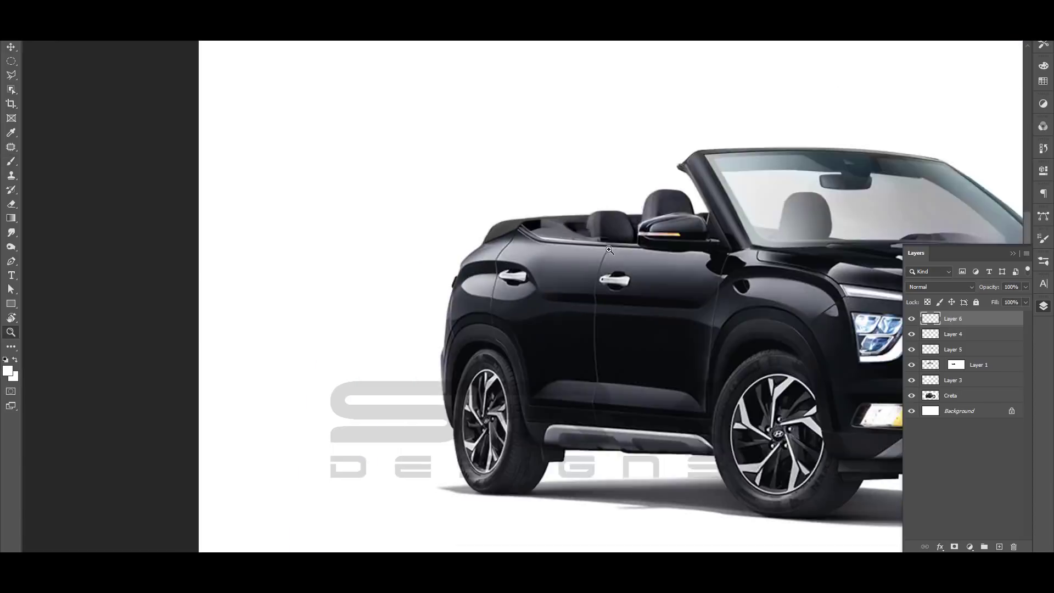
Retouch the headrests and the side mirror's upper edge with the Brush tool, using colours sampled nearby.
scroll(488, 231, "up", 5)
key("b")
left_click(453, 184, "alt")
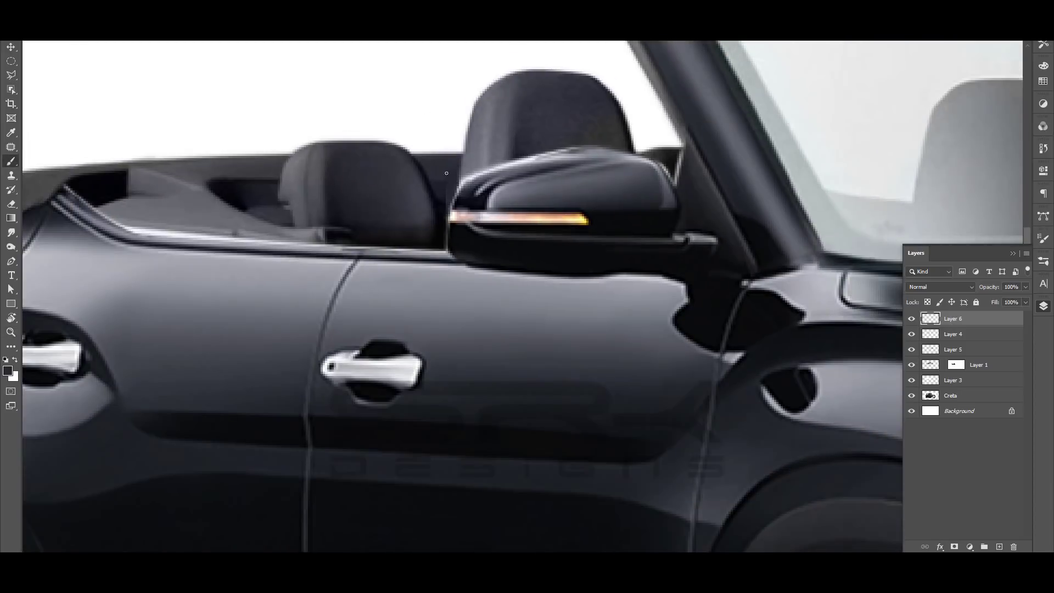
left_click(470, 159, "alt")
key("r")
left_click_drag(573, 138, 539, 144)
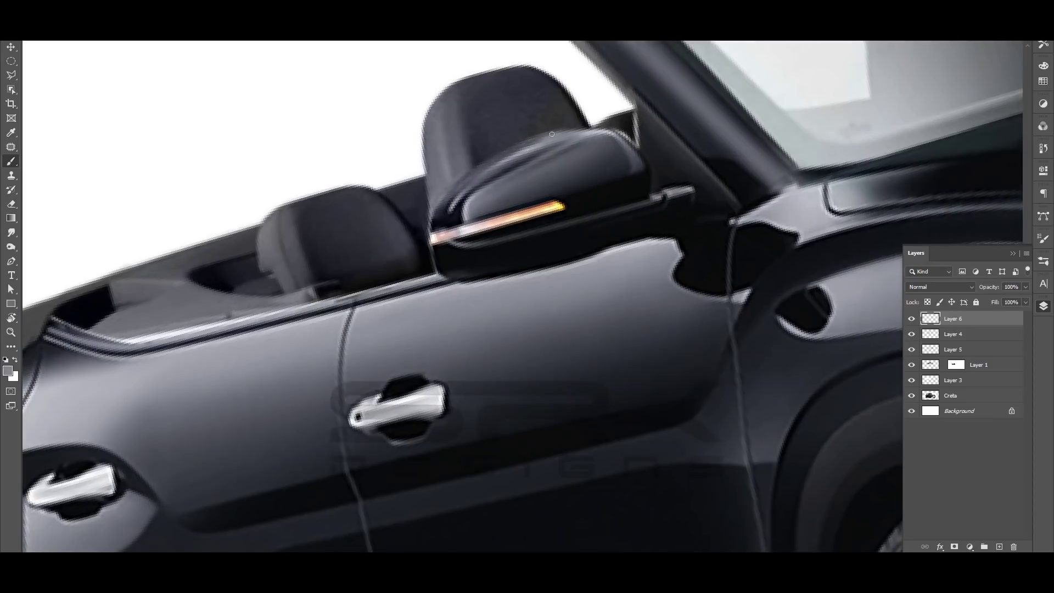
scroll(592, 131, "down", 3)
scroll(596, 260, "up", 3)
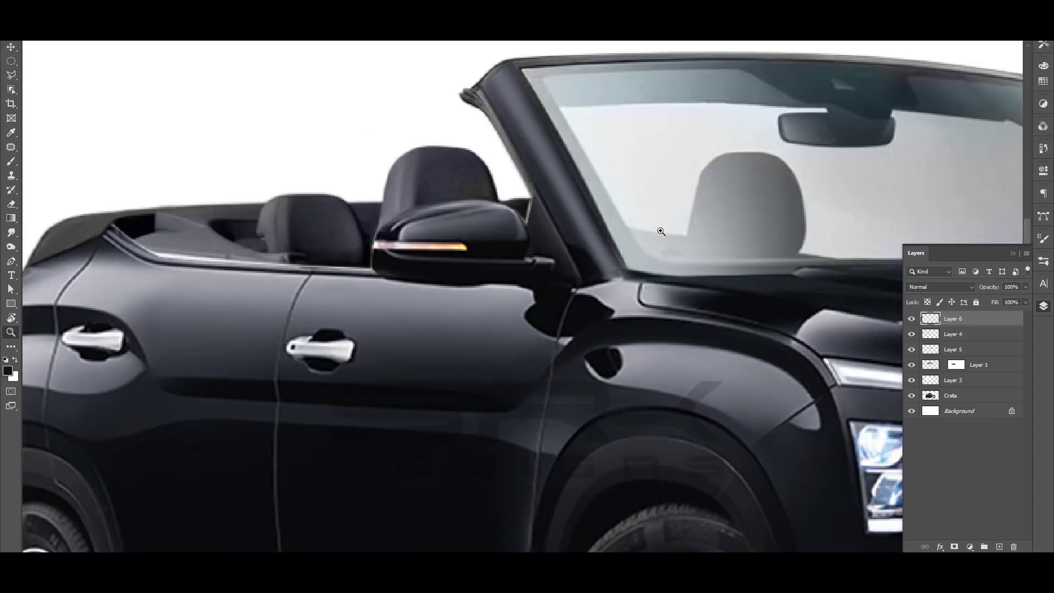
Retouch the windshield's upper frame edge with the Brush tool, using a sampled dark colour.
key("ctrl+0")
key("ctrl+space")
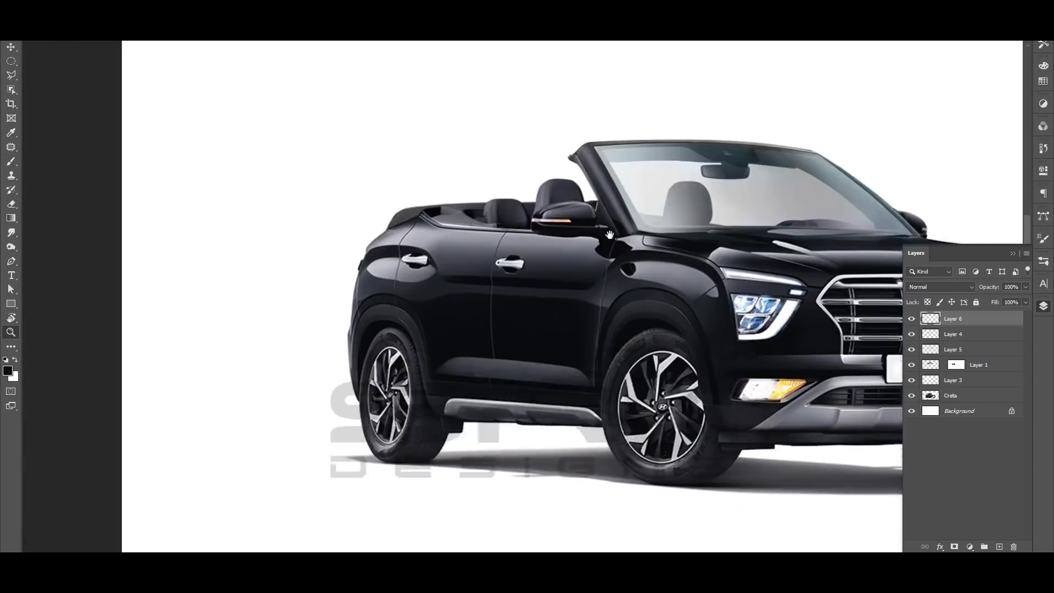
left_click_drag(519, 206, 550, 203)
key("ctrl+space")
left_click_drag(551, 159, 546, 258)
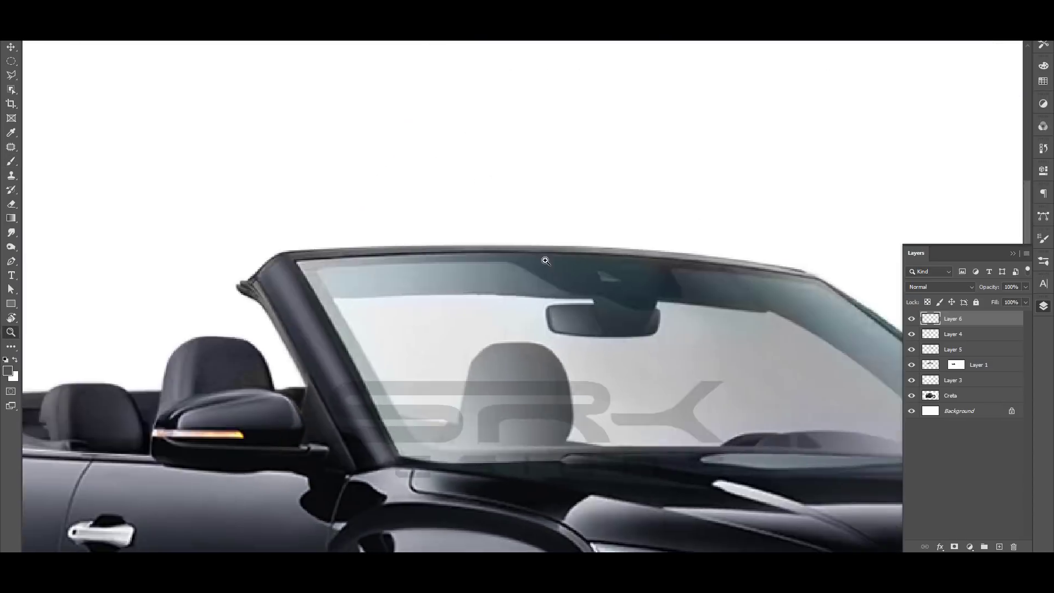
left_click_drag(823, 351, 537, 280)
left_click(519, 280, "alt")
key("ctrl+space")
left_click_drag(610, 296, 623, 328)
key("ctrl+0")
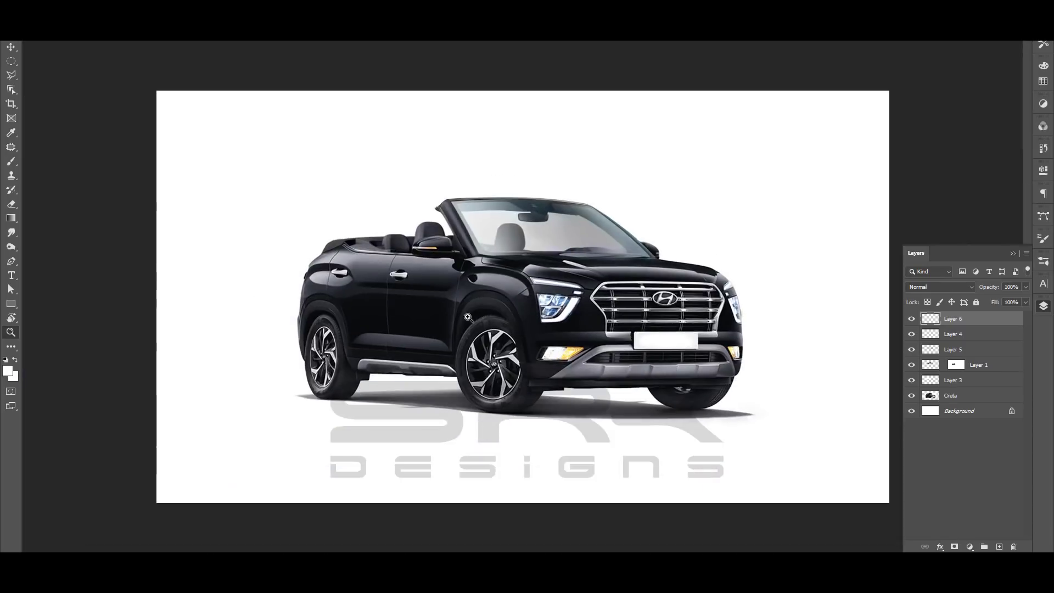
On a new layer, paint out the rear door seam between the convertible cover and the door handle with sampled body colours.
scroll(624, 328, "up", 3)
left_click(220, 165)
scroll(494, 277, "up", 5)
key("ctrl+shift+alt+n")
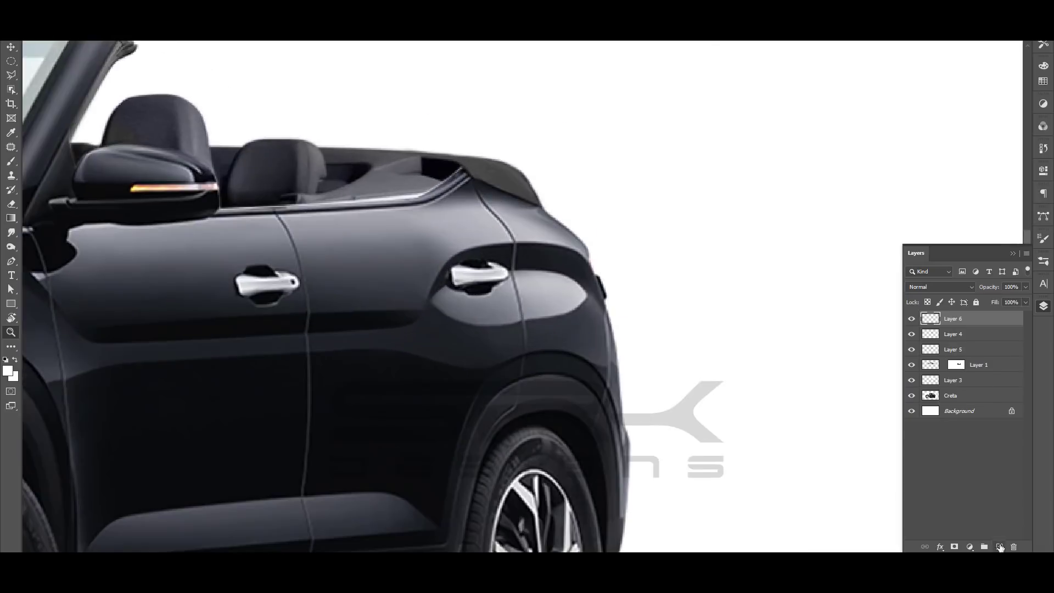
key("r")
mouse_move(522, 240)
left_mouse_down()
mouse_move(484, 138)
mouse_move(425, 210)
left_mouse_up()
key("b")
left_click(425, 210, "alt")
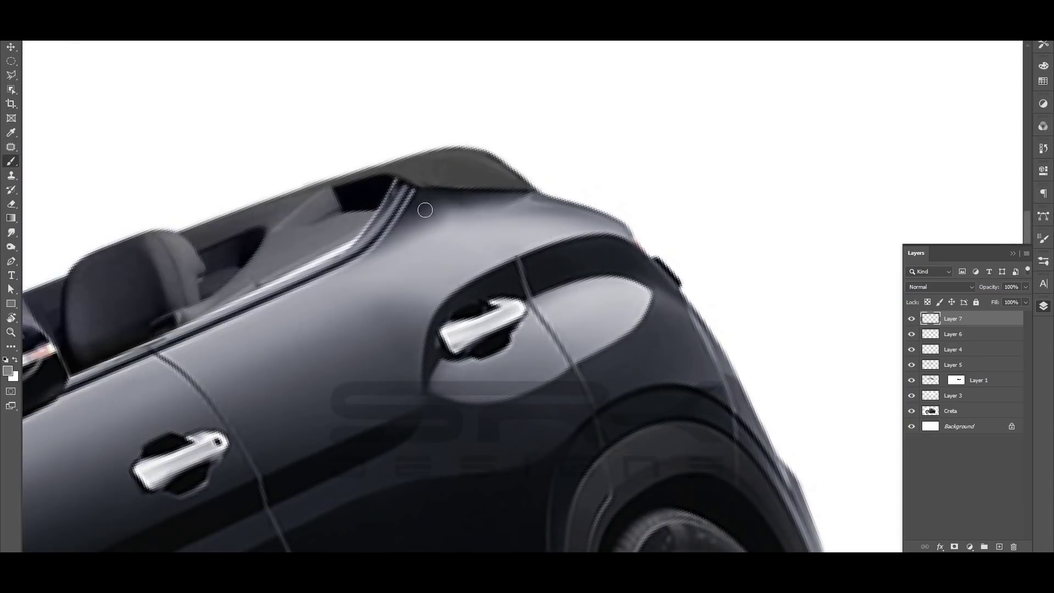
left_click(409, 230, "alt")
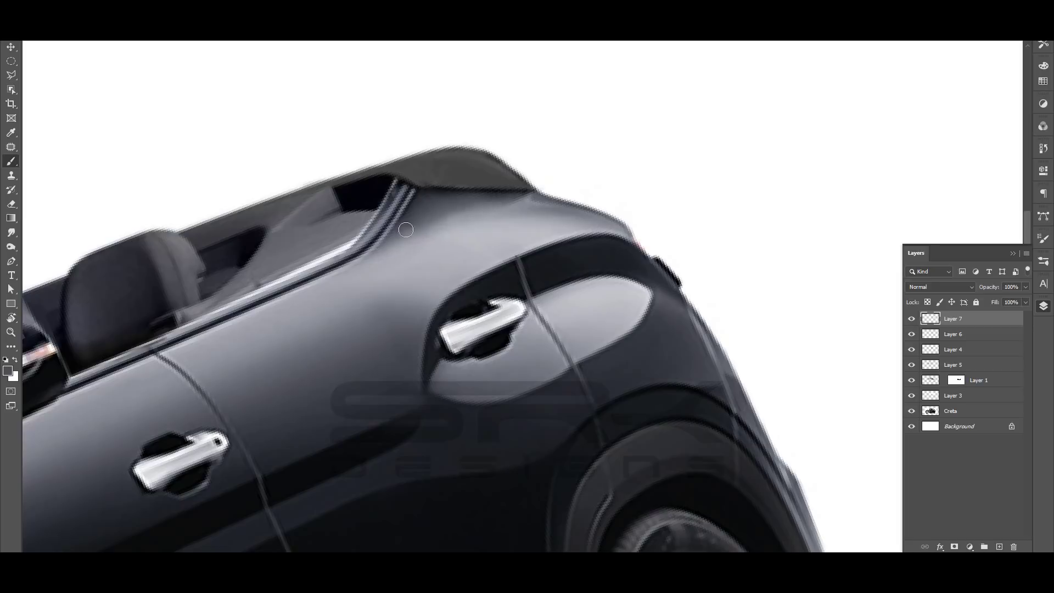
left_click(444, 214, "alt")
left_click(511, 205, "alt")
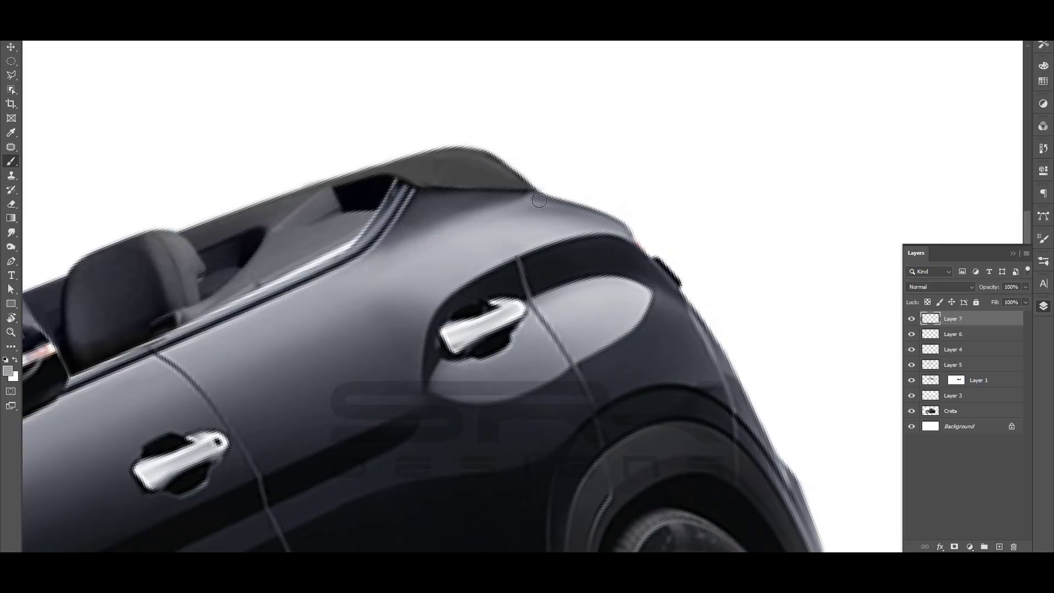
Paint out the door seam across the dark reflection and cover the adjoining end of the rear door handle.
scroll(539, 200, "down", 5)
scroll(516, 196, "up", 4)
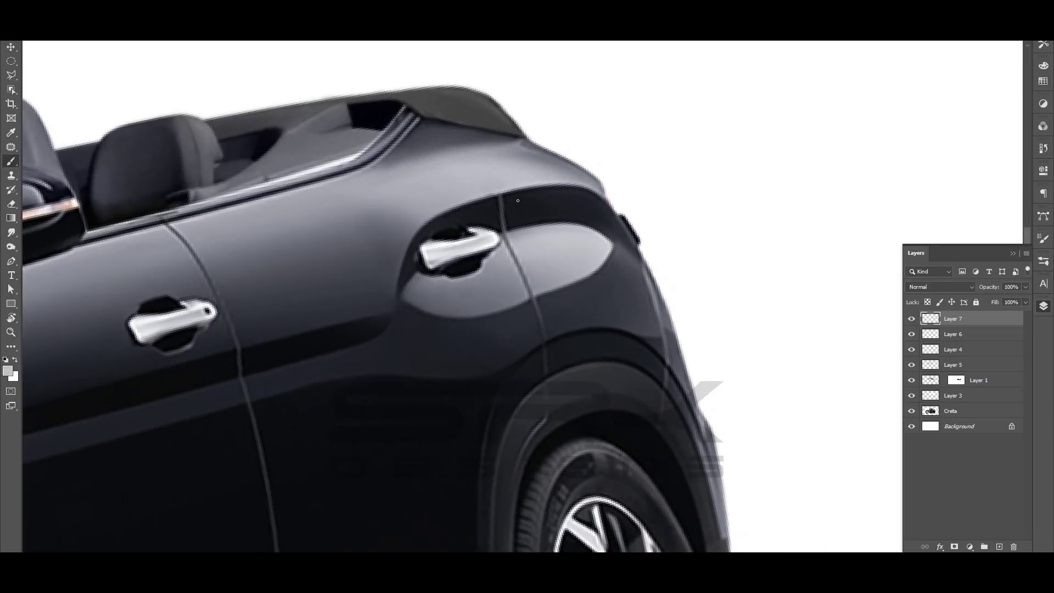
left_click_drag(426, 259, 471, 223)
left_click(433, 270, "alt")
mouse_move(539, 213)
left_mouse_down()
mouse_move(558, 219)
mouse_move(506, 213)
left_mouse_up()
left_click(446, 280, "alt")
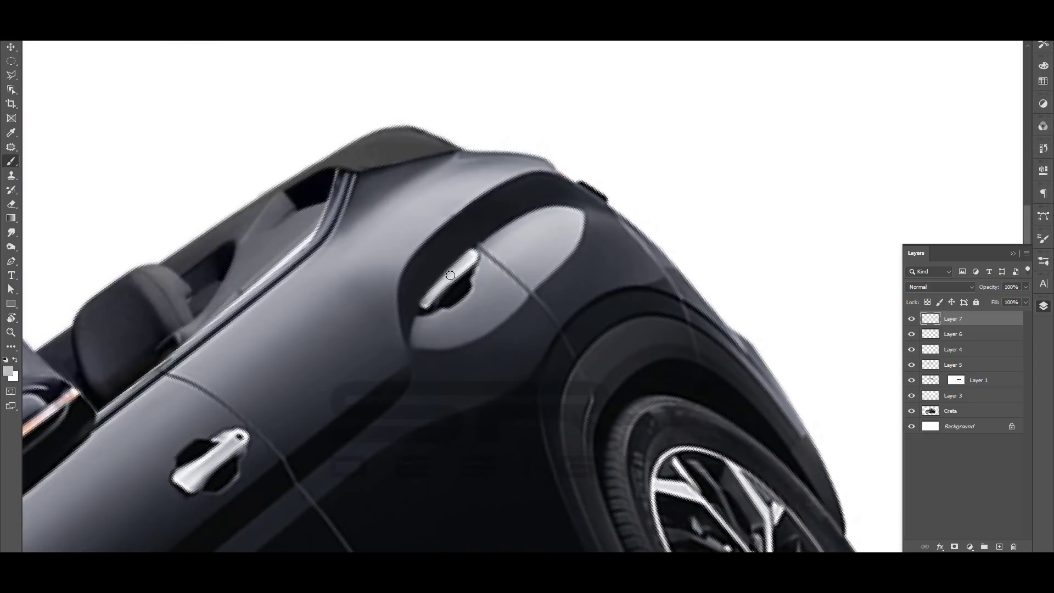
Paint over the remaining rear door handle and its recess with sampled body colours.
mouse_move(424, 309)
left_mouse_down()
mouse_move(479, 245)
mouse_move(431, 292)
mouse_move(474, 270)
mouse_move(528, 299)
mouse_move(508, 256)
mouse_move(554, 252)
left_mouse_up()
left_click(428, 327, "alt")
key("j")
left_click(461, 311, "alt")
Clear the remaining rear door handle and the seam down to the rear wheel arch with the Patch tool and sampled body colours.
key("j")
left_click_drag(530, 281, 532, 324)
mouse_move(533, 323)
left_mouse_down()
mouse_move(551, 323)
mouse_move(559, 269)
mouse_move(527, 285)
left_mouse_up()
key("ctrl+d")
key("b")
key("j")
key("ctrl+d")
mouse_move(536, 310)
left_mouse_down()
mouse_move(544, 202)
mouse_move(514, 252)
left_mouse_up()
key("b")
left_click(539, 239, "alt")
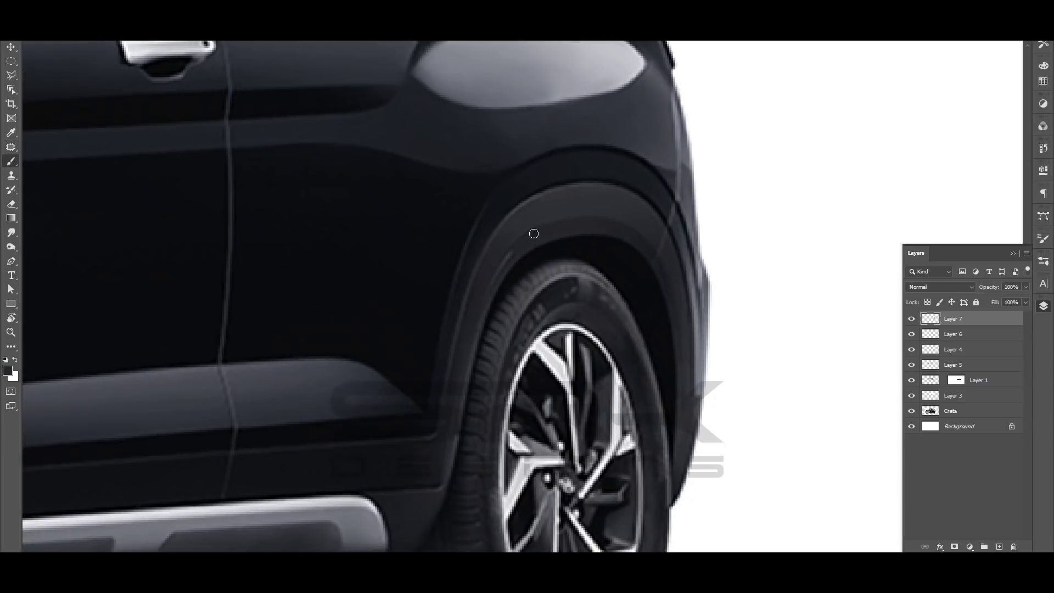
Copy the front door handle and the door's rear seam from the Creta layer onto a new layer and shift the copy rearward.
key("z")
mouse_move(580, 220)
left_mouse_down()
mouse_move(521, 250)
mouse_move(549, 255)
left_mouse_up()
left_click(955, 411)
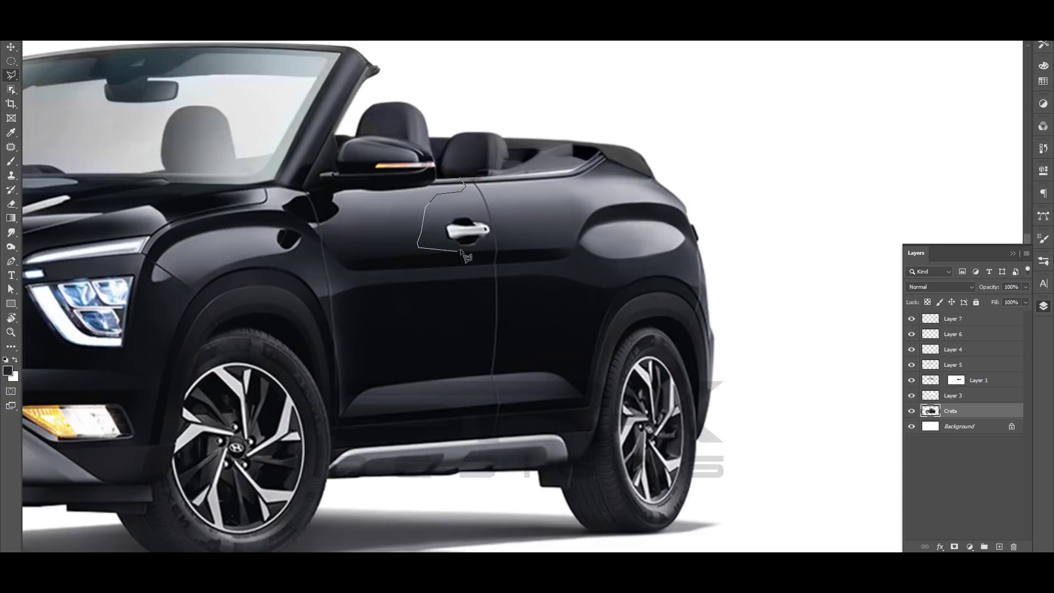
left_click(481, 249)
double_click(514, 181)
key("ctrl+j")
key("v")
key("shift+Right")
key("shift+Right")
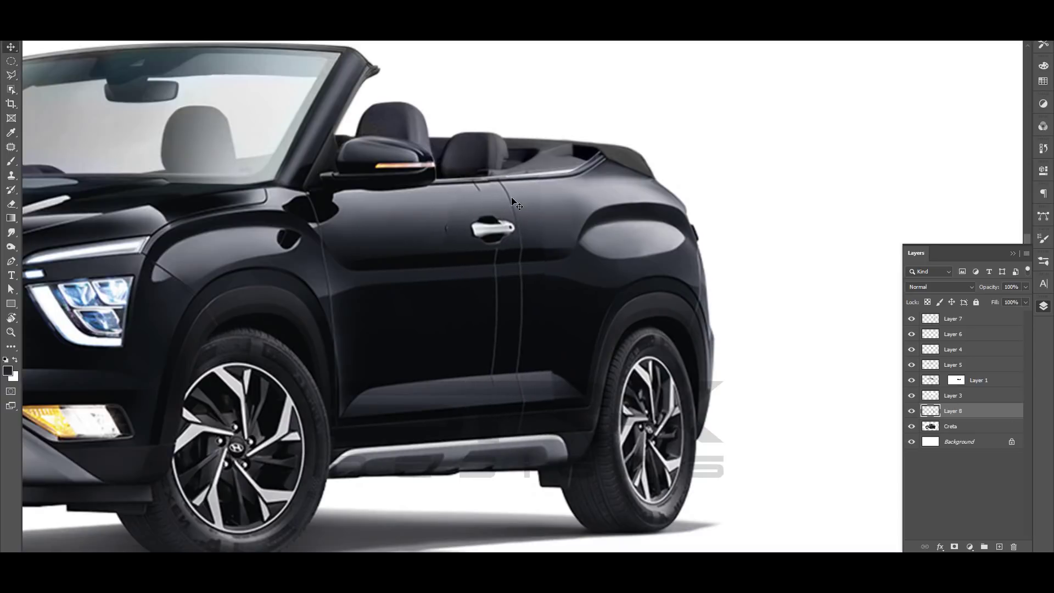
Add an empty layer directly above the Creta layer and hide the shifted handle and seam copy.
key("e")
scroll(572, 337, "up", 1)
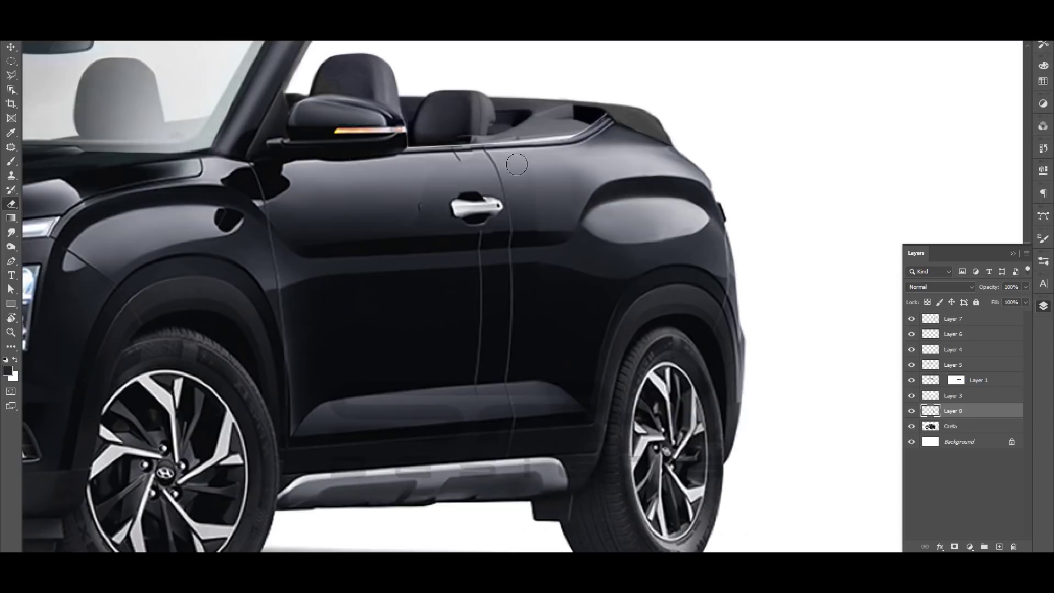
left_click(973, 430)
key("ctrl+shift+alt+n")
left_click(912, 427)
left_click(912, 426)
left_click(953, 411)
left_click(912, 411)
Remove the original front door handle and door seam on the new layer with the Patch tool.
key("j")
left_click_drag(455, 149, 479, 180)
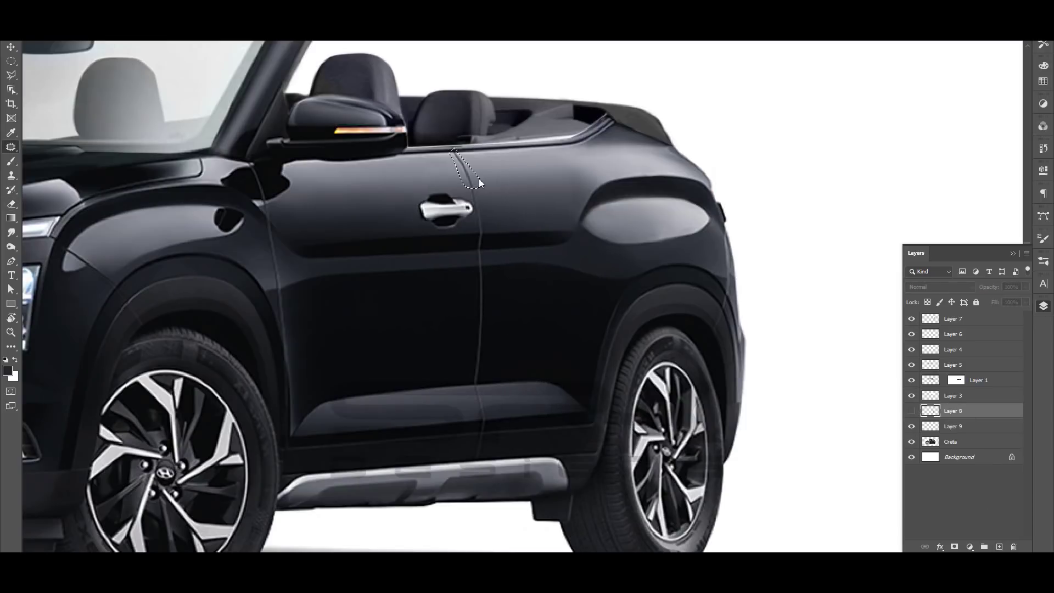
left_click(956, 427)
left_click_drag(493, 215, 469, 200)
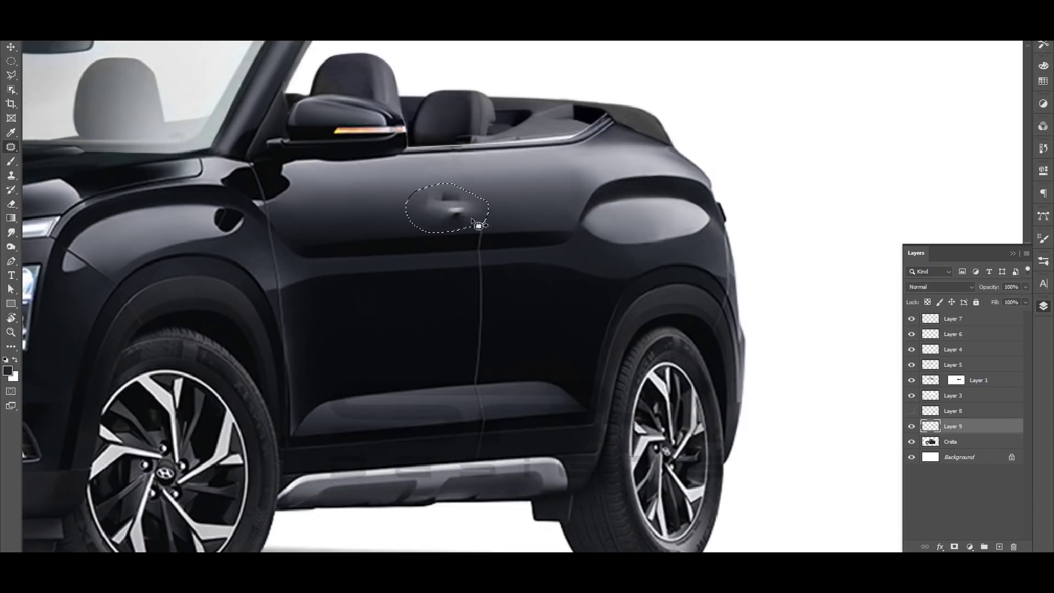
left_click_drag(488, 275, 490, 391)
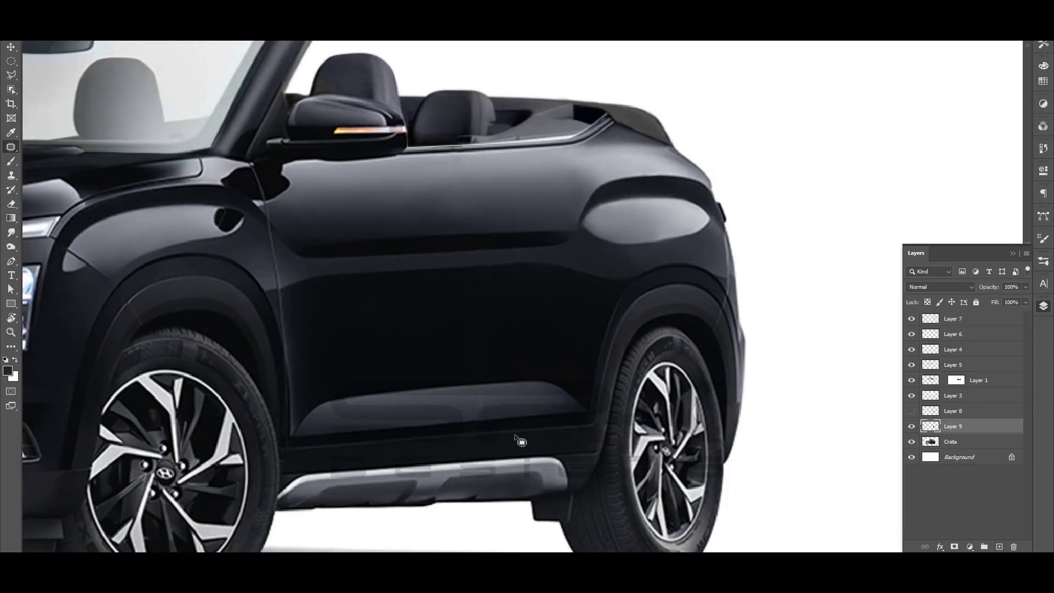
Show the shifted handle and seam copy, blend its edges with the Eraser, and add a retouching layer above Layer 3.
left_click(911, 413)
key("e")
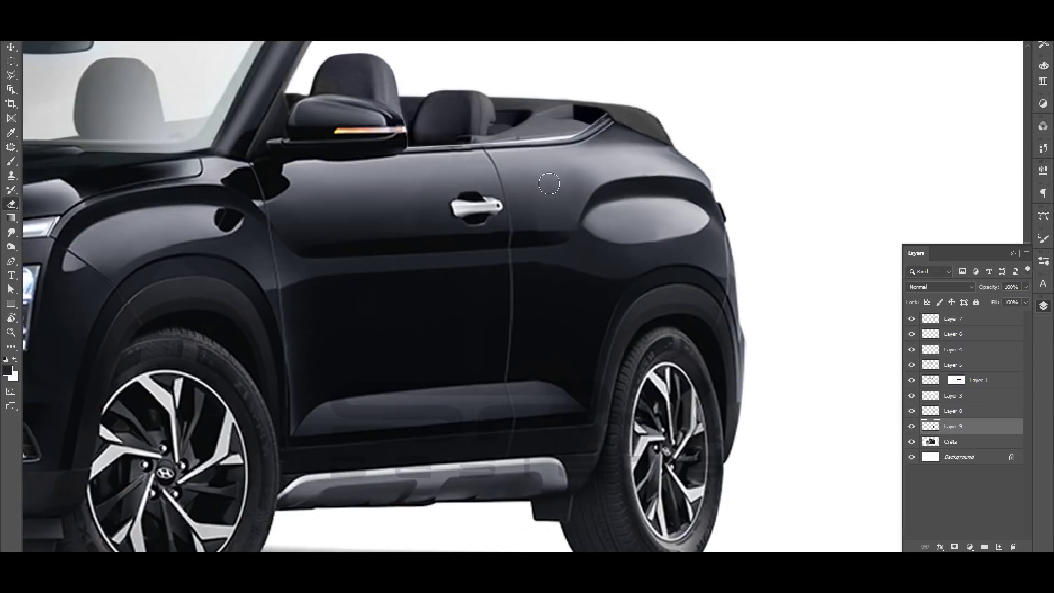
key("alt+bracketright")
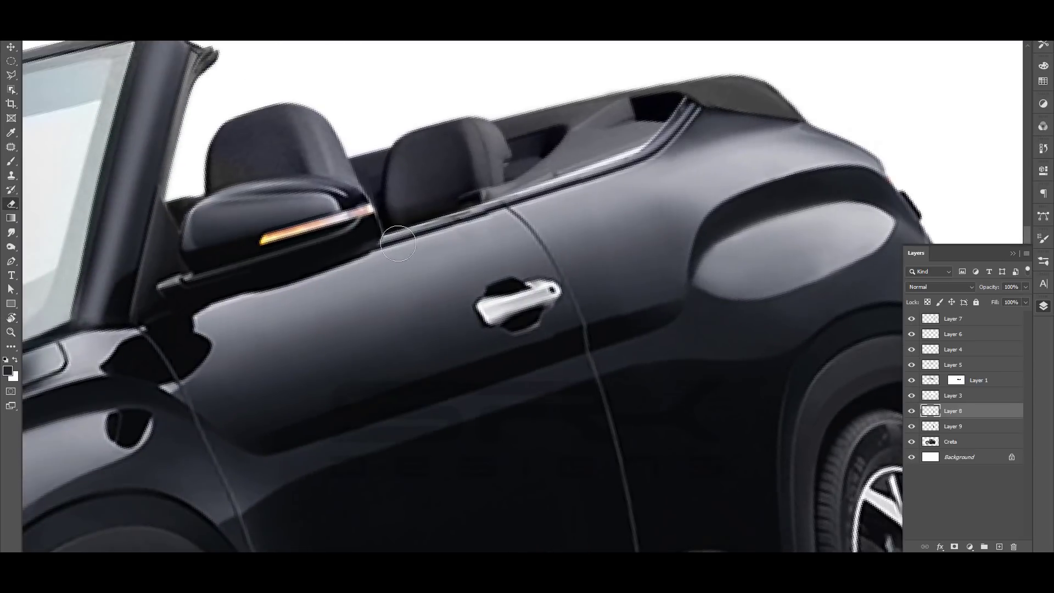
key("b")
key("ctrl+shift+alt+n")
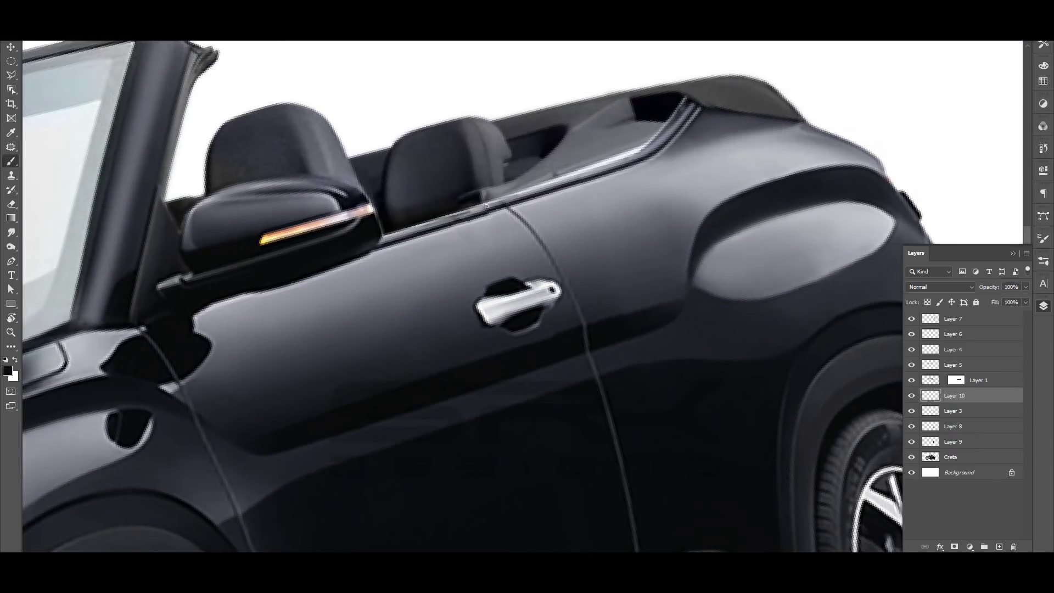
Trace the grille opening along the inside of its chrome surround with a closed Pen tool path.
key("z")
key("ctrl+0")
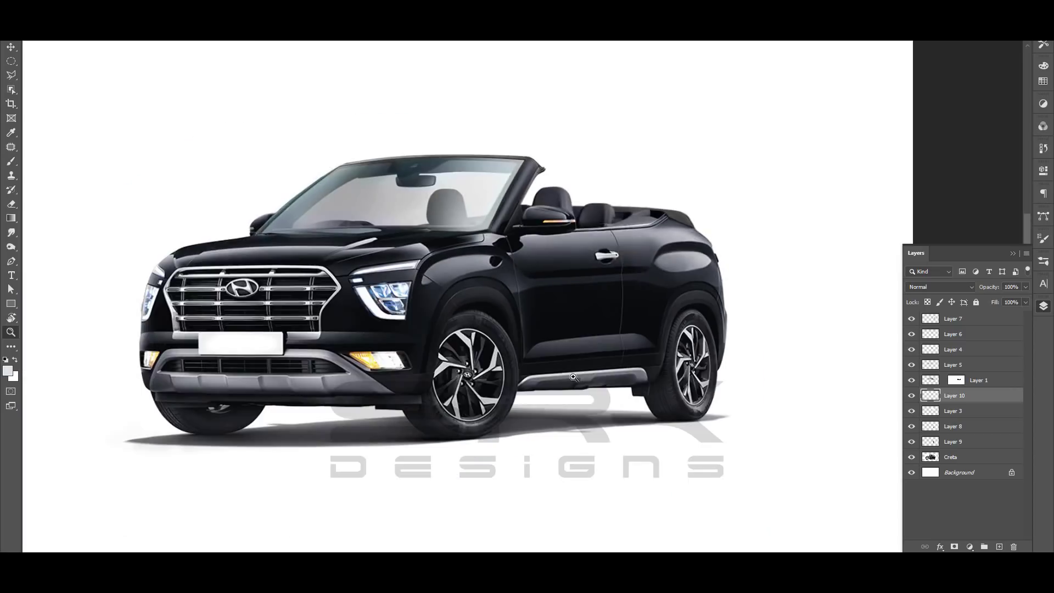
left_click(316, 335)
left_click(316, 336)
left_click(316, 335)
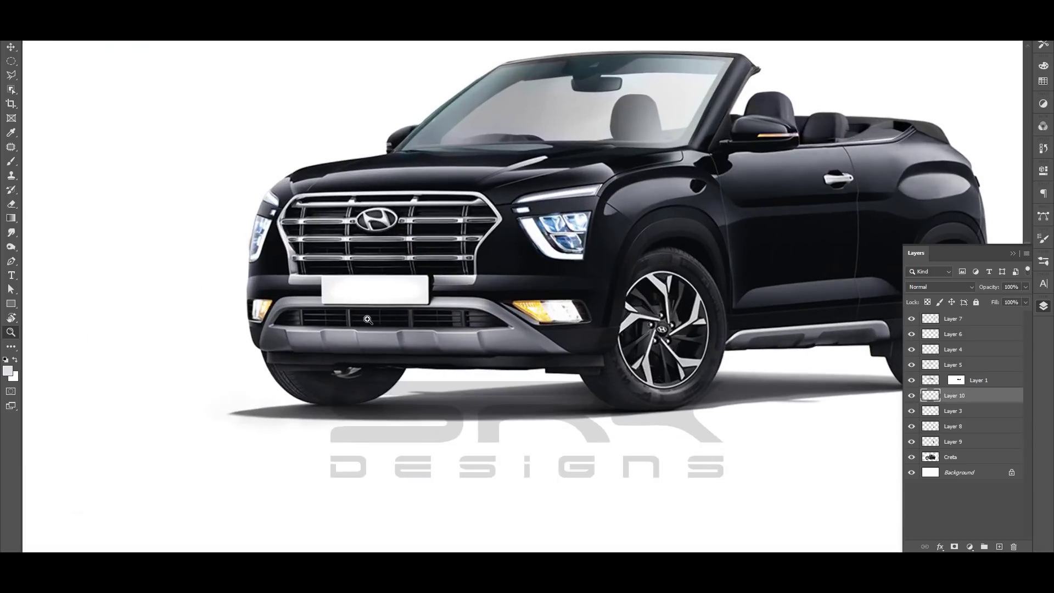
left_click(316, 335)
key("p")
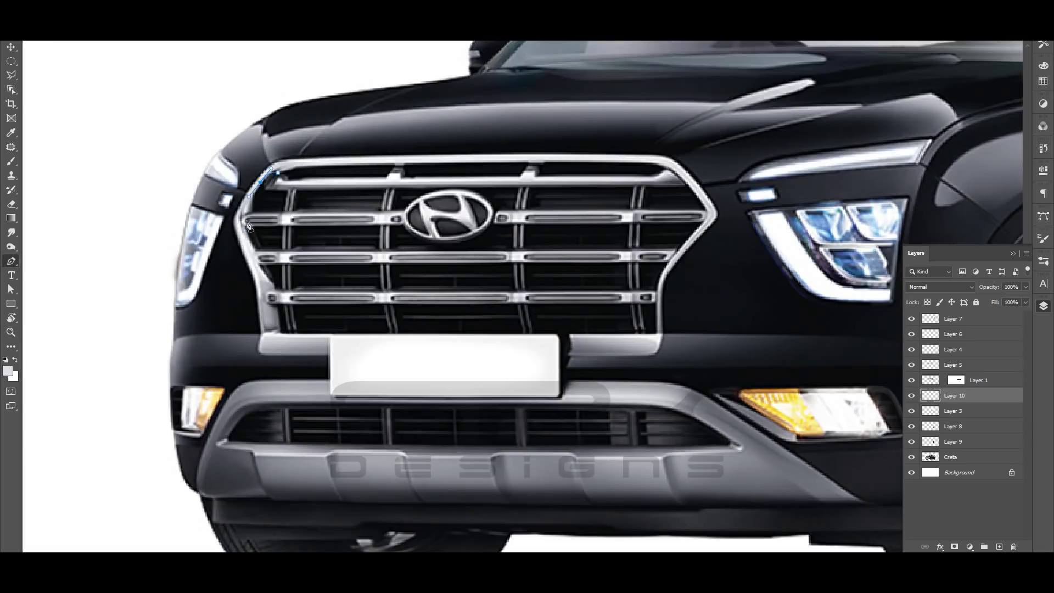
left_click(281, 331)
left_click(657, 331)
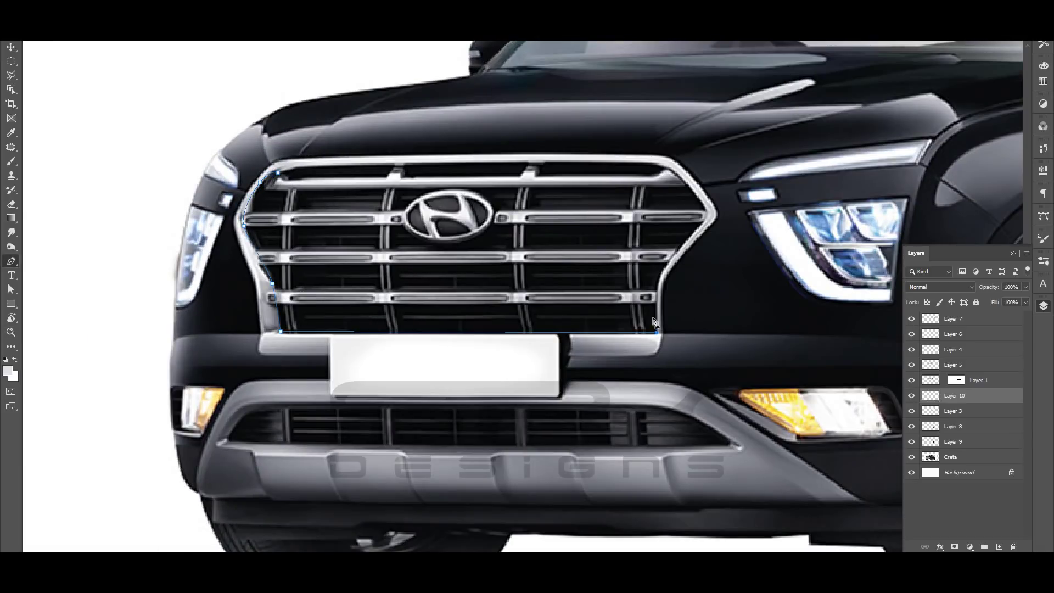
left_click(278, 174)
Turn the grille path into a selection, fill it with black on a new layer, and fit the shape to the surround.
right_click(597, 162)
key("Escape")
key("ctrl+Return")
key("ctrl+minus")
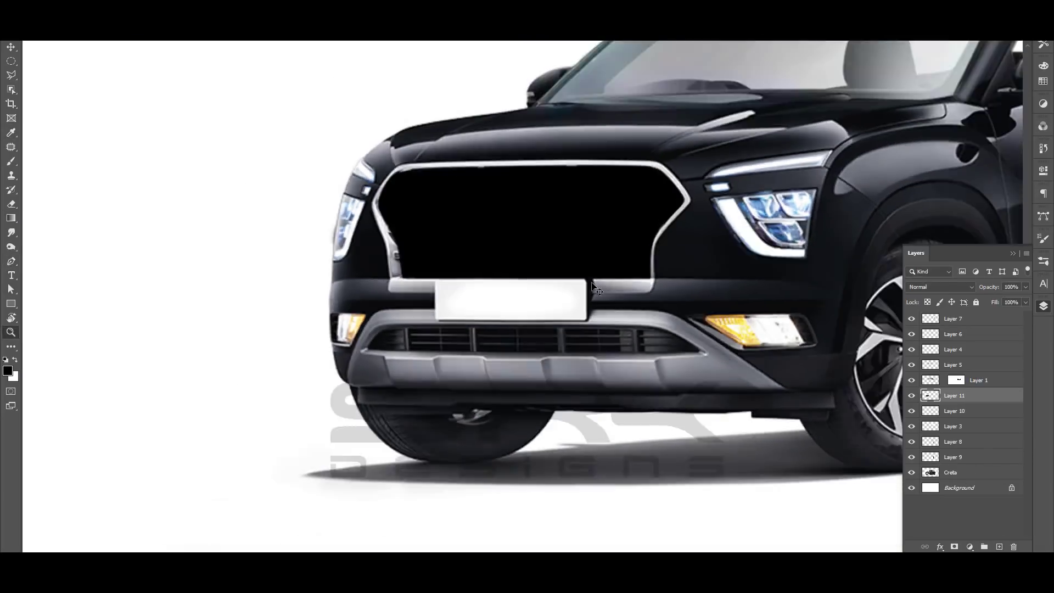
key("ctrl+t")
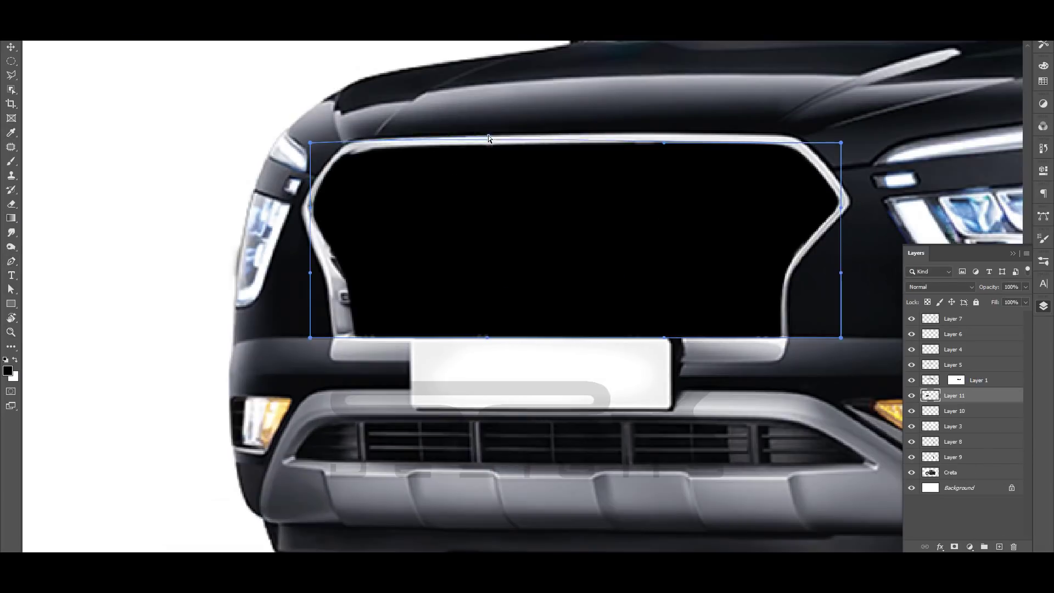
key("Return")
Paint black over the leftover original grille along the lower edge and sides of the chrome surround.
key("b")
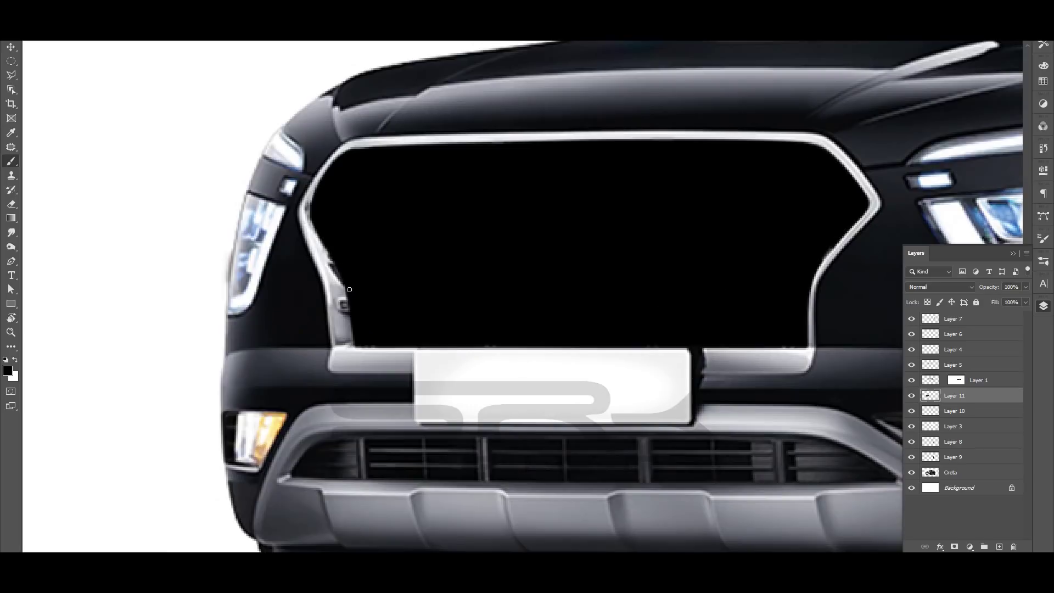
left_click_drag(800, 344, 371, 351)
scroll(521, 342, "down", 3)
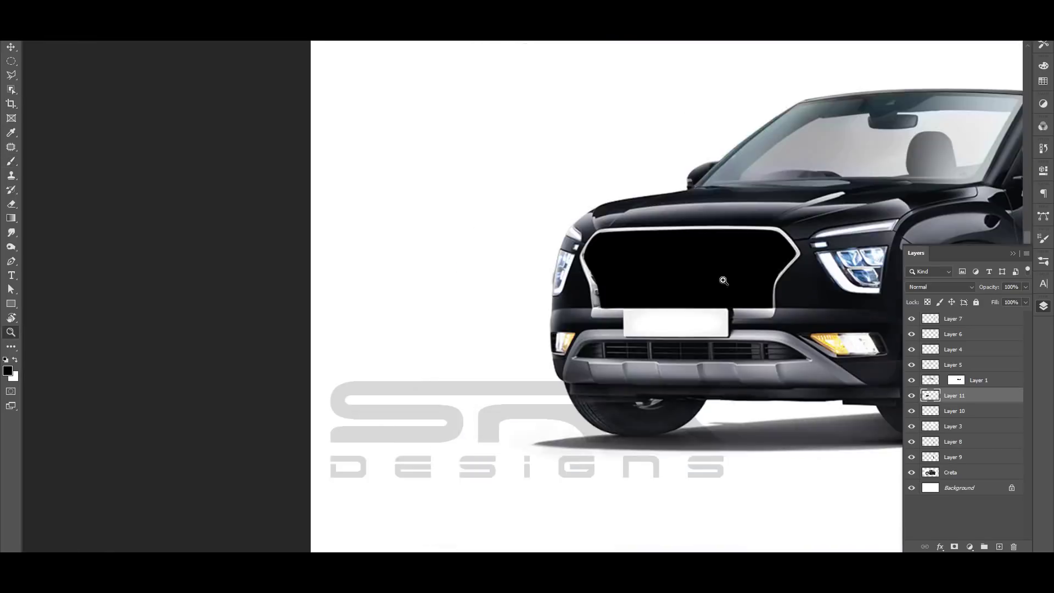
scroll(521, 342, "up", 5)
key("r")
mouse_move(411, 179)
left_mouse_down()
mouse_move(411, 220)
mouse_move(393, 229)
mouse_move(458, 182)
left_mouse_up()
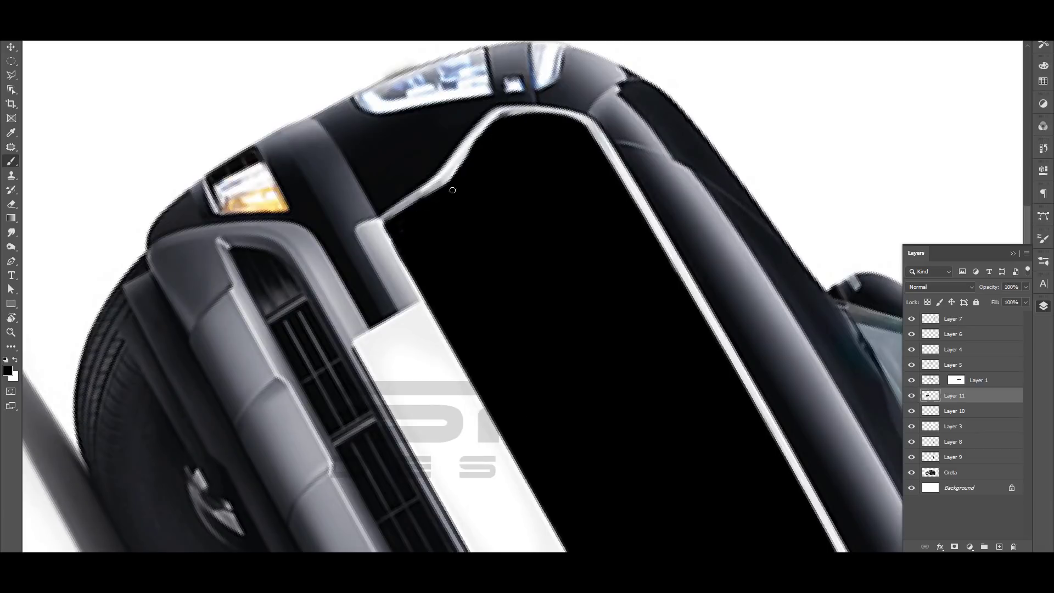
left_click_drag(476, 150, 510, 130)
key("Escape")
key("z")
mouse_move(614, 230)
left_mouse_down()
mouse_move(581, 223)
mouse_move(559, 343)
left_mouse_up()
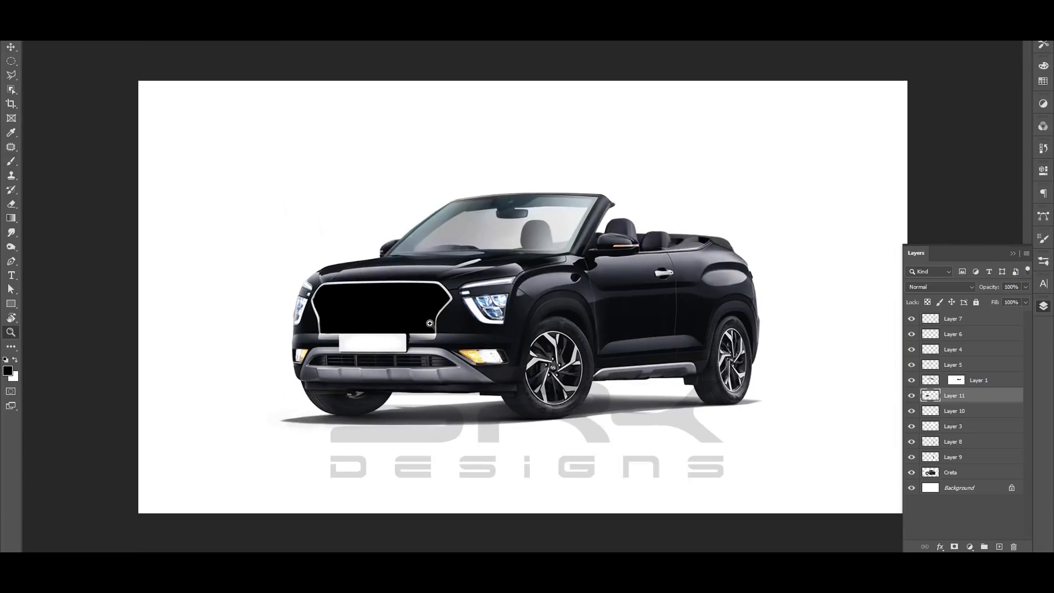
Paste the faceted grille pattern and clip it to the black grille shape.
scroll(430, 323, "up", 3)
scroll(430, 324, "down", 4)
scroll(342, 342, "up", 3)
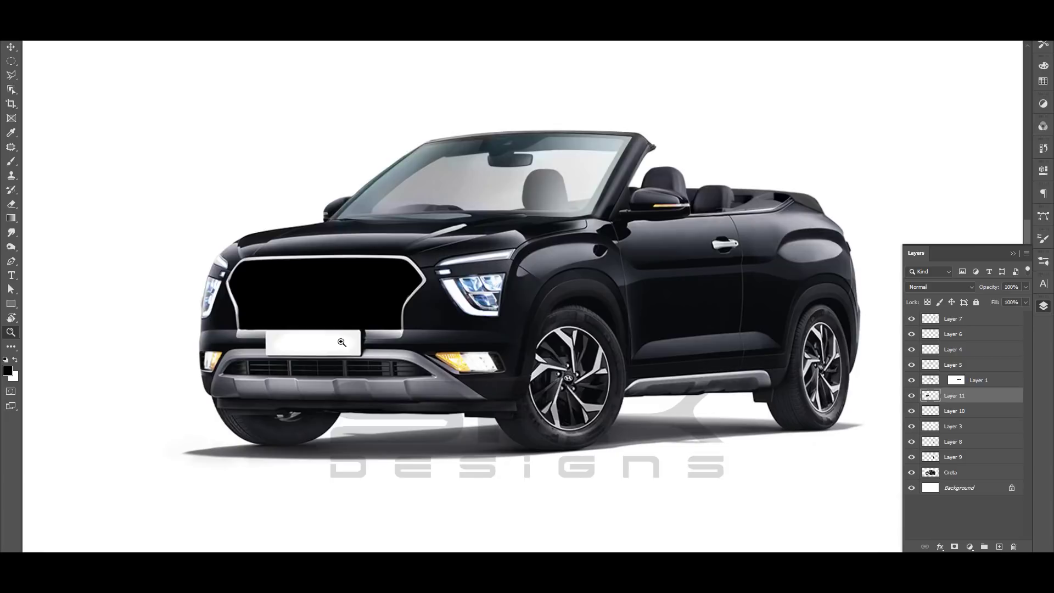
scroll(571, 300, "down", 3)
scroll(602, 297, "up", 3)
key("ctrl+v")
scroll(671, 318, "up", 5)
left_click(937, 403, "alt")
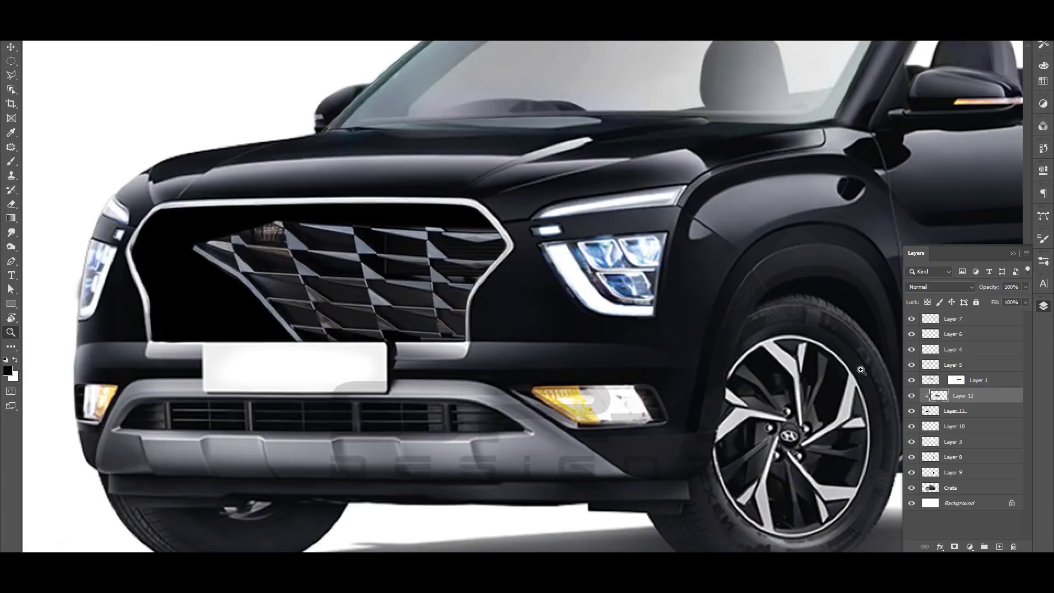
Position the grille pattern inside the chrome surround and pull its far side inward to match the car's perspective.
scroll(861, 369, "down", 3)
scroll(861, 370, "up", 3)
key("v")
mouse_move(571, 286)
left_mouse_down()
mouse_move(571, 300)
mouse_move(571, 287)
left_mouse_up()
left_click_drag(655, 338, 618, 337)
right_click(487, 278)
left_click(516, 367)
left_click_drag(132, 291, 141, 296)
left_click_drag(120, 245, 148, 252)
left_click_drag(107, 200, 147, 213)
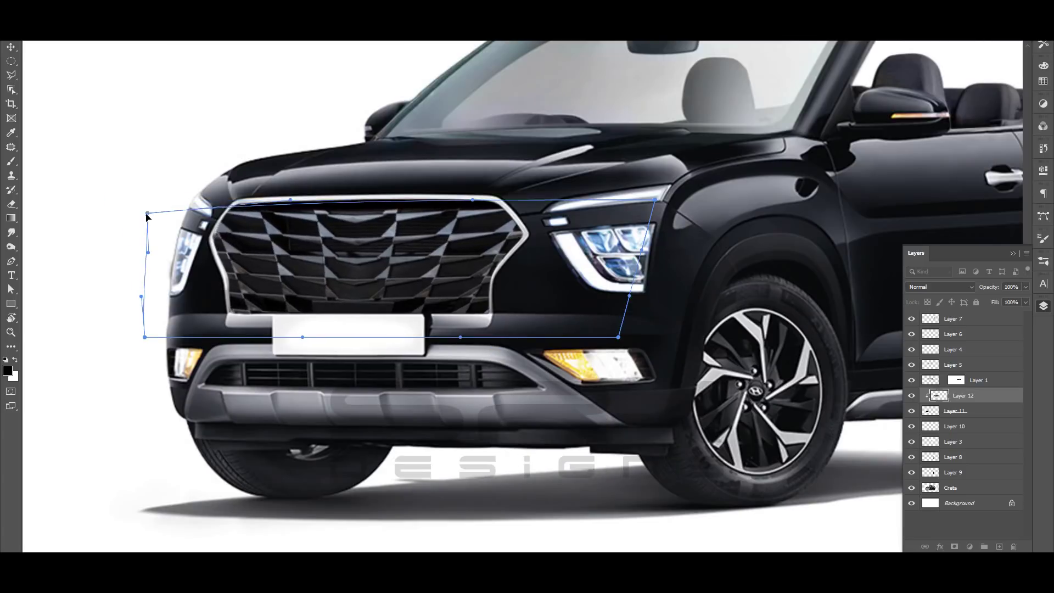
key("Return")
Rotate the grille pattern by about -1.2° and lower the opacity to reveal the original grille for alignment.
key("ctrl+t")
left_click_drag(680, 264, 778, 198)
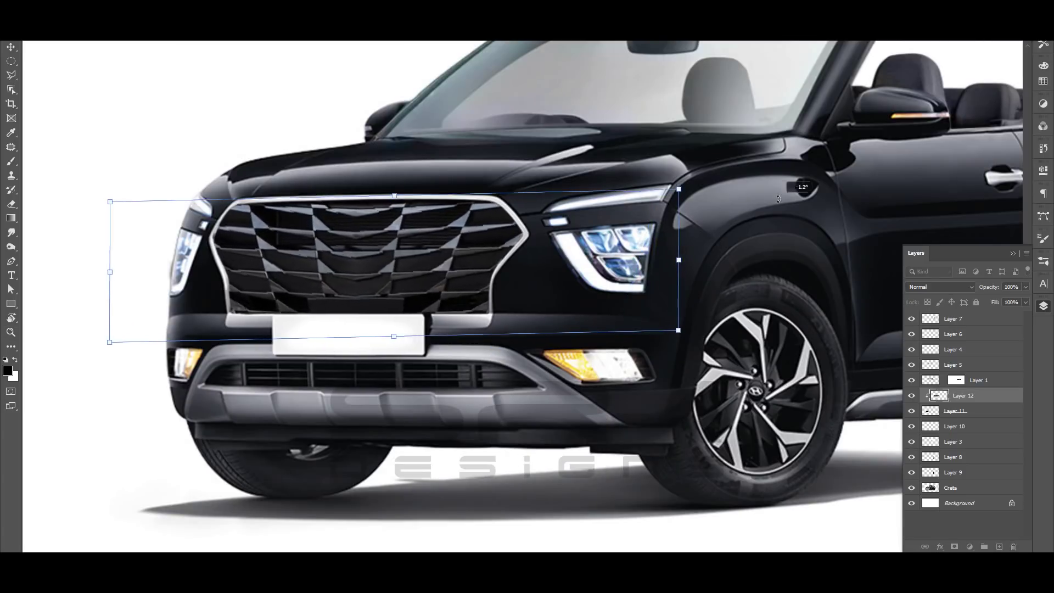
key("Return")
left_click(1024, 287)
mouse_move(1013, 299)
left_mouse_down()
mouse_move(973, 299)
mouse_move(1021, 299)
left_mouse_up()
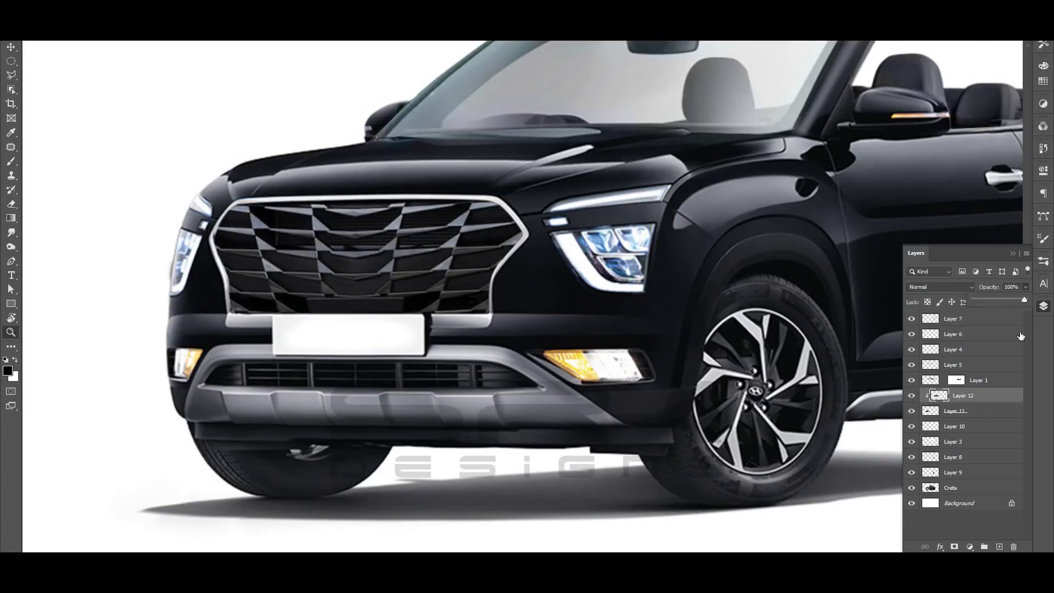
left_click_drag(1021, 335, 1007, 298)
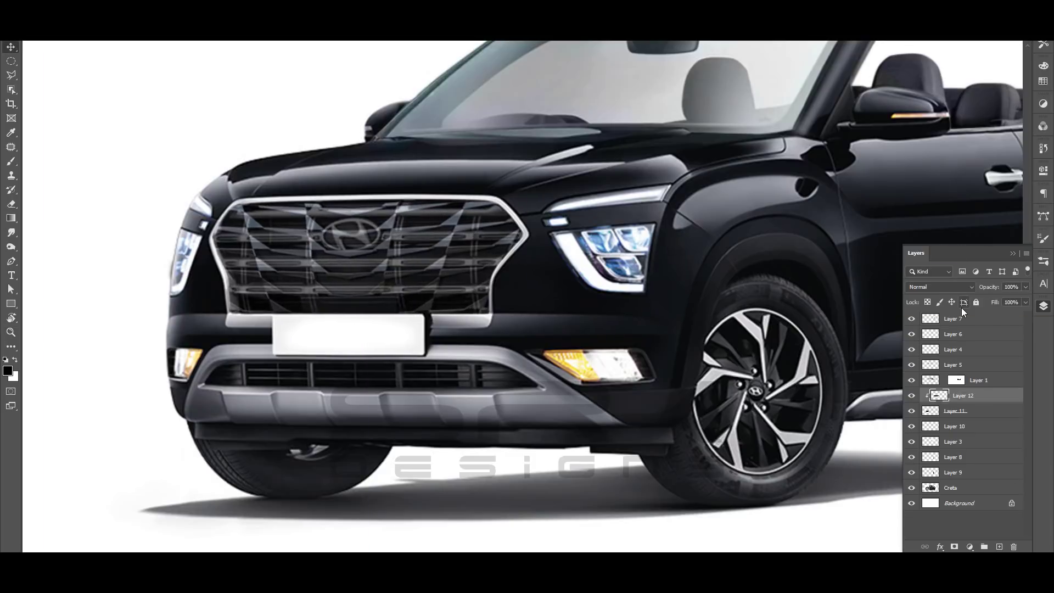
Resize and reshape the grille pattern to line up with the near edge of the chrome surround.
key("ctrl+minus")
key("ctrl+t")
left_click_drag(552, 258, 654, 258)
right_click(611, 271)
left_click(631, 320)
left_click_drag(655, 308, 657, 308)
key("Return")
Warp the far side of the grille pattern inward so it follows the curve of the car's front.
key("ctrl+t")
right_click(489, 305)
left_click(509, 379)
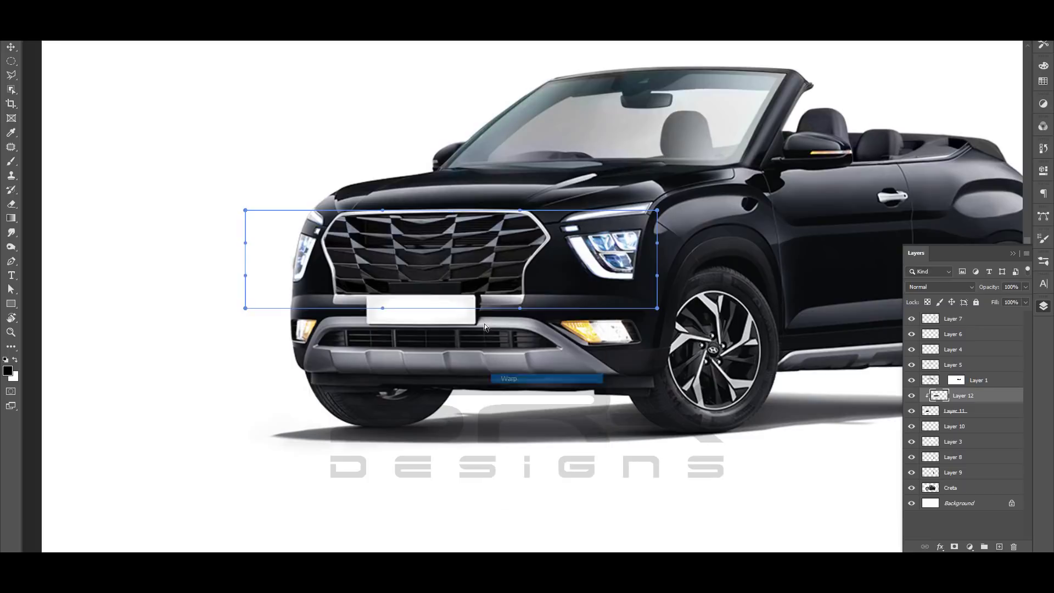
left_click_drag(245, 243, 275, 246)
left_click_drag(246, 308, 291, 297)
left_click_drag(245, 210, 281, 216)
key("Return")
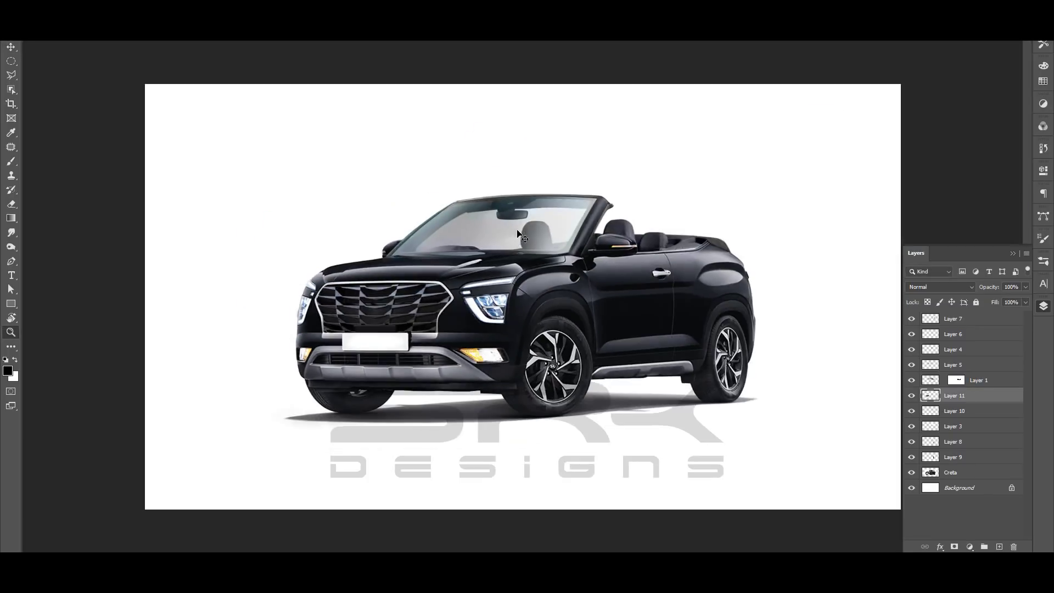
Move the new retouching layer to the top of the stack, then group all layers above the Creta layer.
left_click(413, 269)
left_click(414, 269)
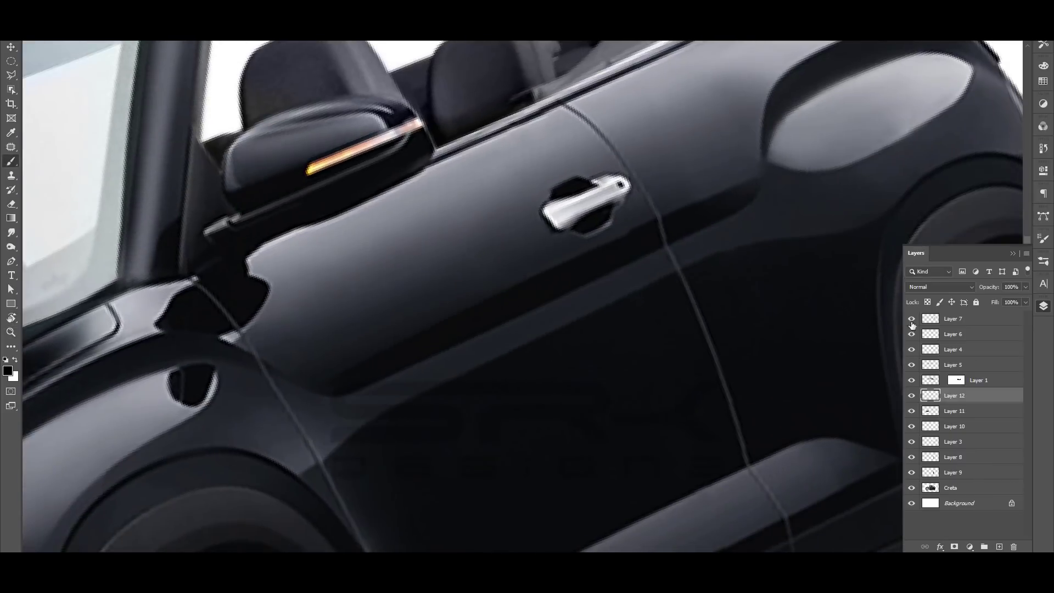
left_click_drag(912, 324, 933, 318)
left_click(966, 473, "shift")
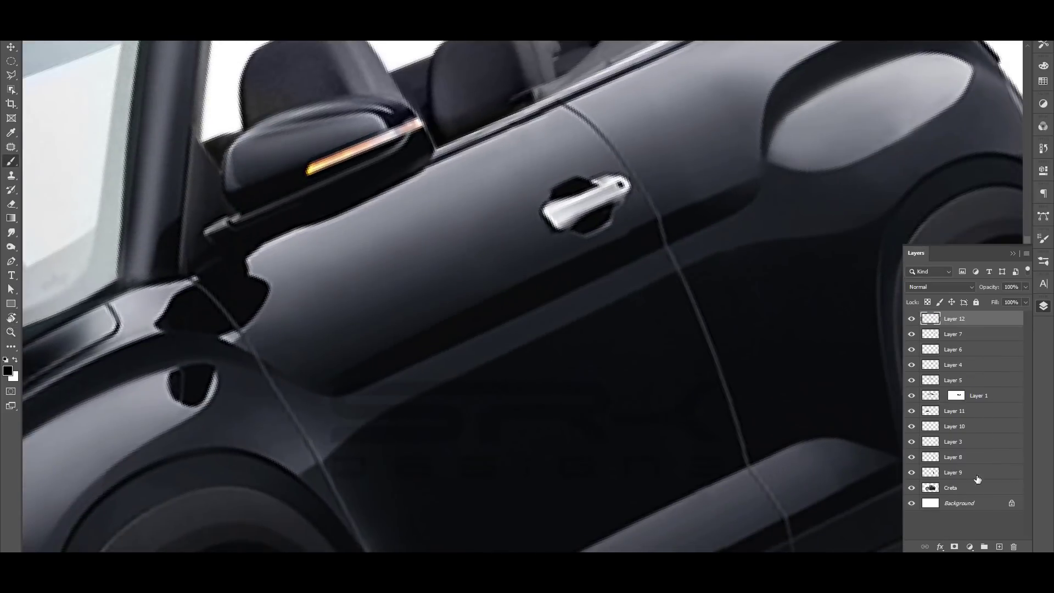
key("ctrl+g")
left_click(923, 318)
Repaint the chrome front door handle in dark body colours with soft highlights on the top layer of the group.
left_click(964, 334)
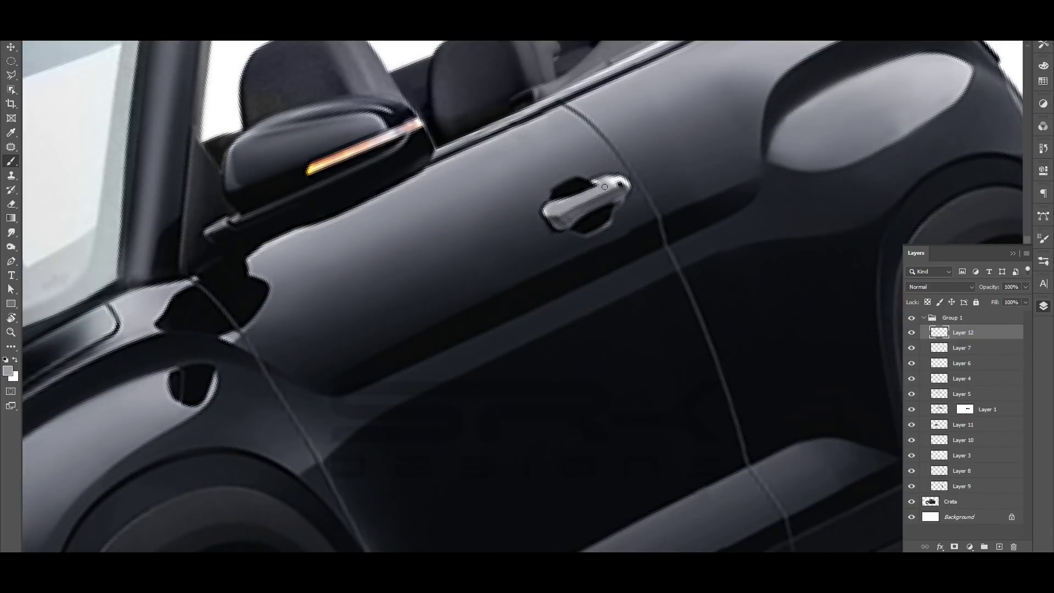
left_click(576, 266, "alt")
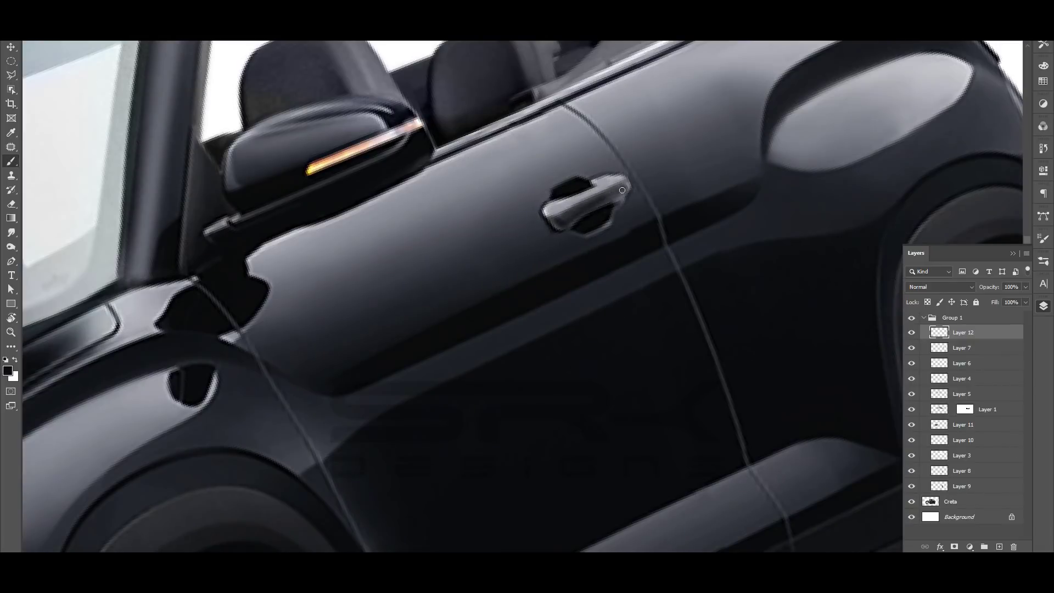
left_click(610, 184, "alt")
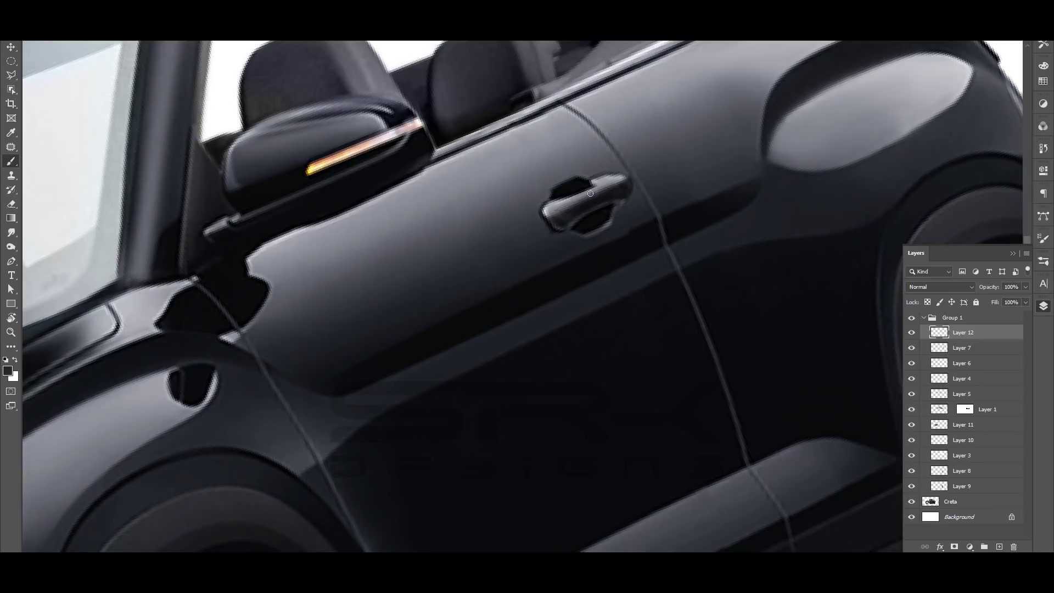
left_click(450, 219, "alt")
scroll(505, 188, "up", 2)
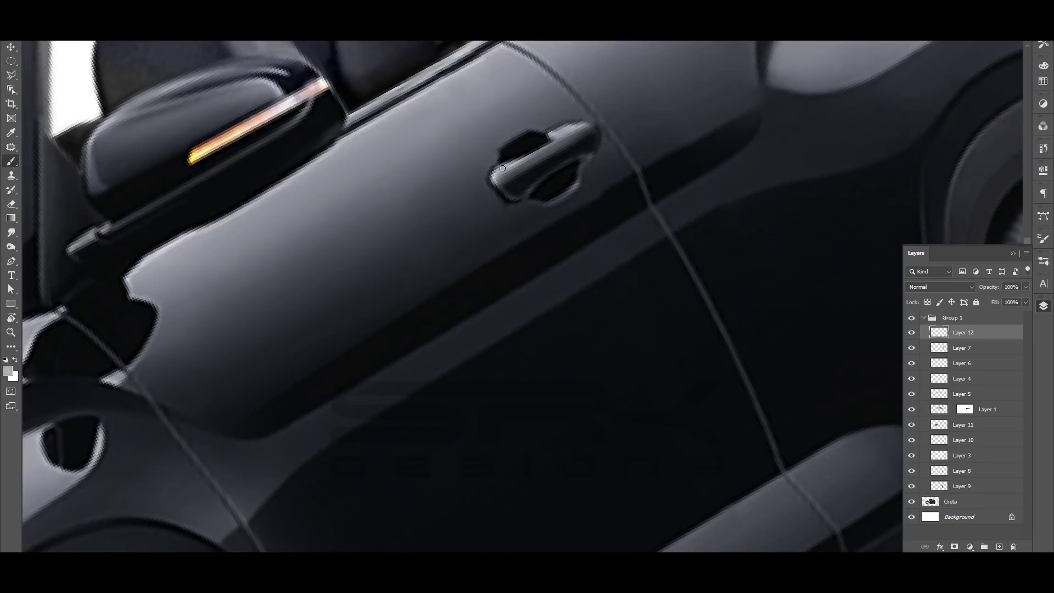
key("Escape")
mouse_move(661, 181)
left_mouse_down()
mouse_move(690, 177)
mouse_move(670, 182)
left_mouse_up()
left_click_drag(669, 182, 611, 229)
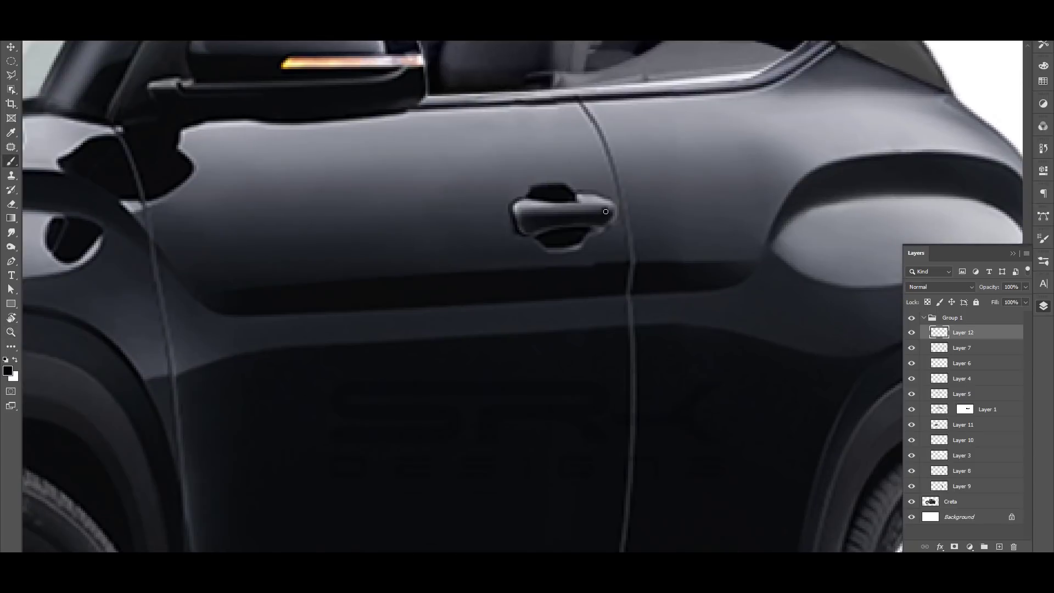
Paint a small dark keyhole detail at the rear end of the body-coloured door handle.
key("z")
left_click(625, 205)
key("z")
left_click_drag(595, 206, 645, 194)
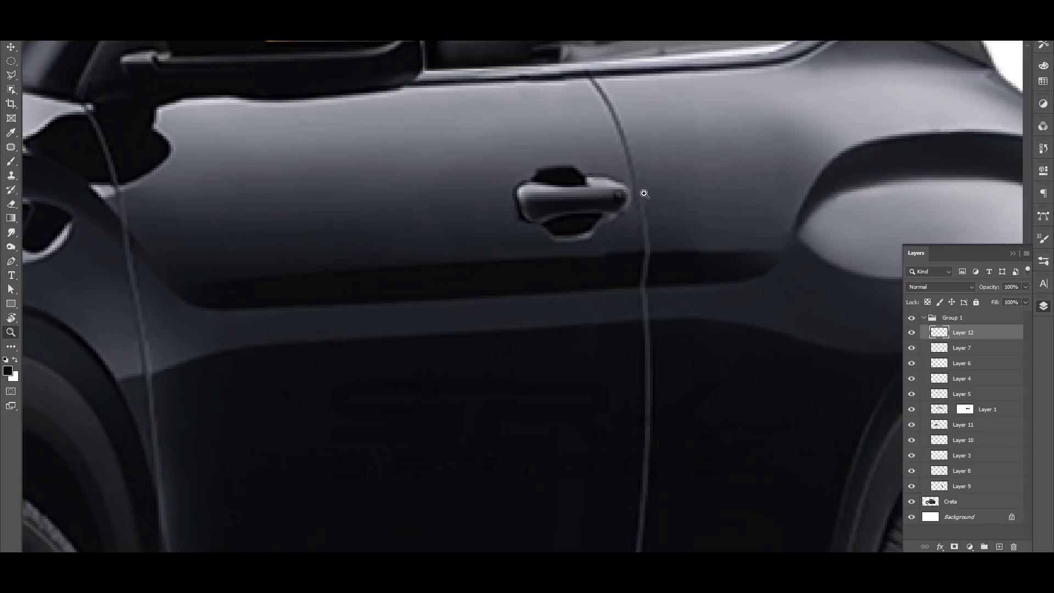
key("z")
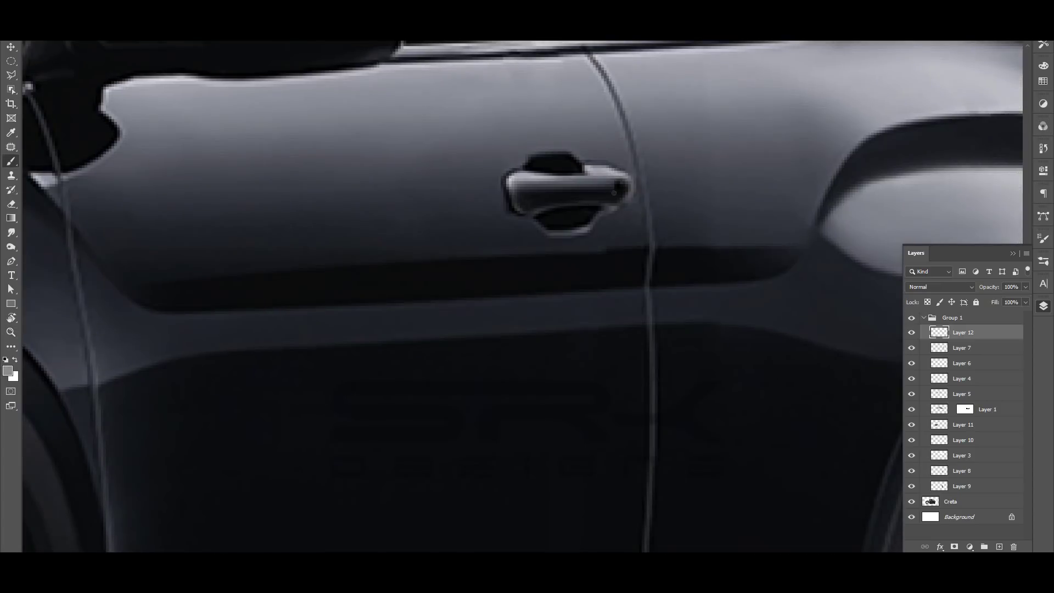
key("ctrl+0")
key("ctrl+minus")
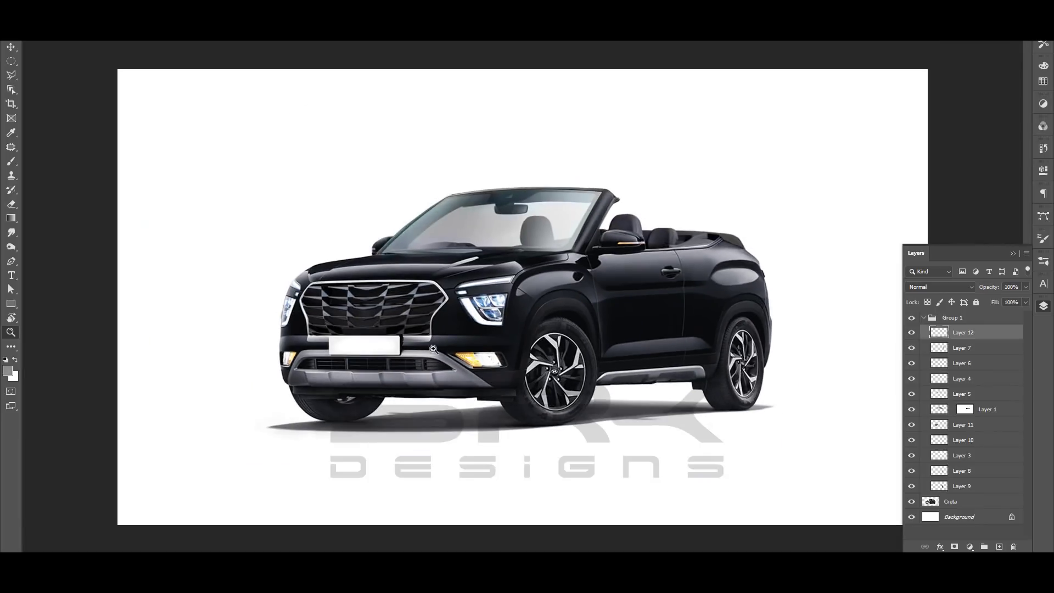
Trace a path around the chrome grille surround, including the lower sections beside the number plate.
left_click(326, 323)
key("p")
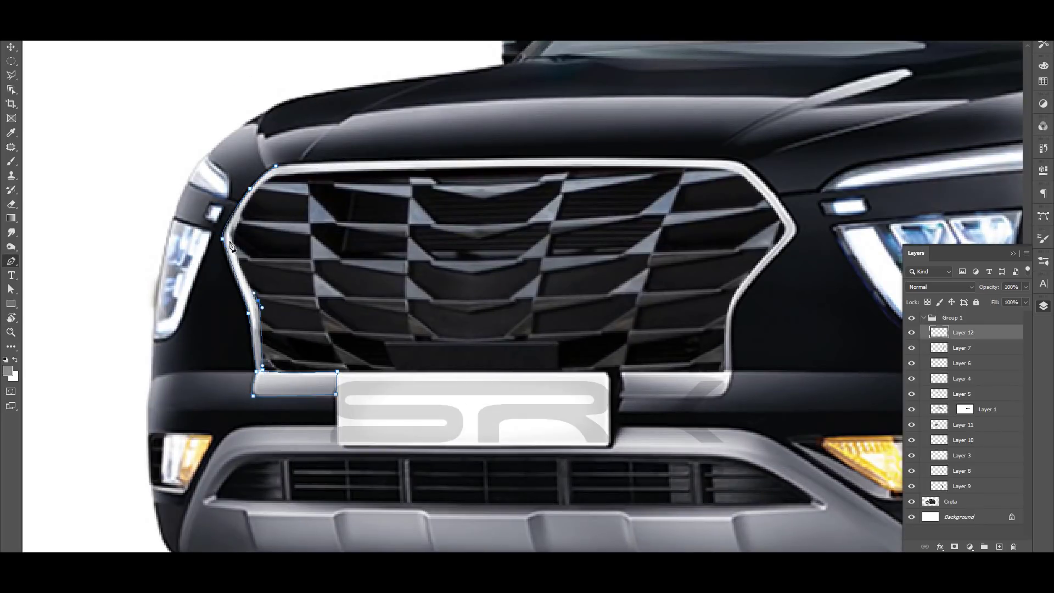
left_click_drag(732, 169, 742, 175)
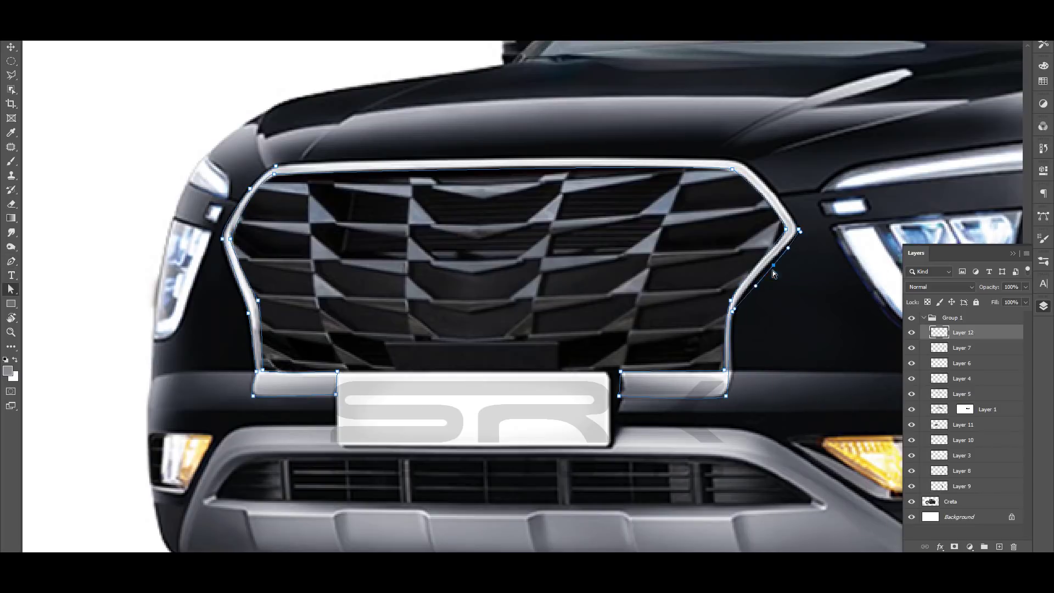
right_click(729, 376)
left_click(798, 121)
key("ctrl+0")
key("z")
left_click_drag(370, 323, 796, 313)
key("a")
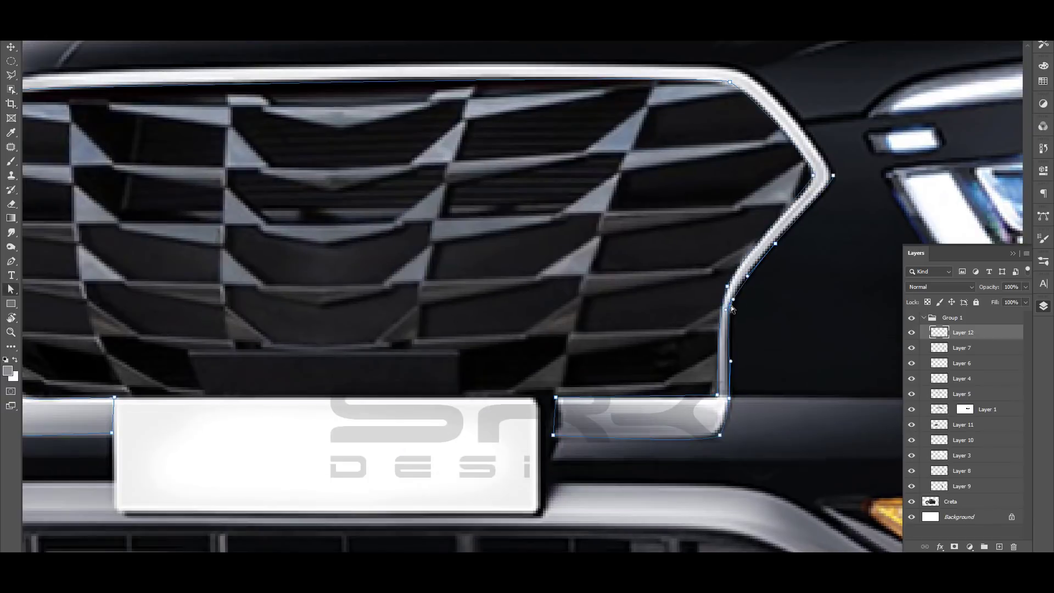
Add anchor points to the surround path and bend its inner line to follow the upper chrome edge.
key("z")
left_click_drag(368, 301, 796, 272)
left_click(796, 272, "alt")
key("p")
right_click(235, 202)
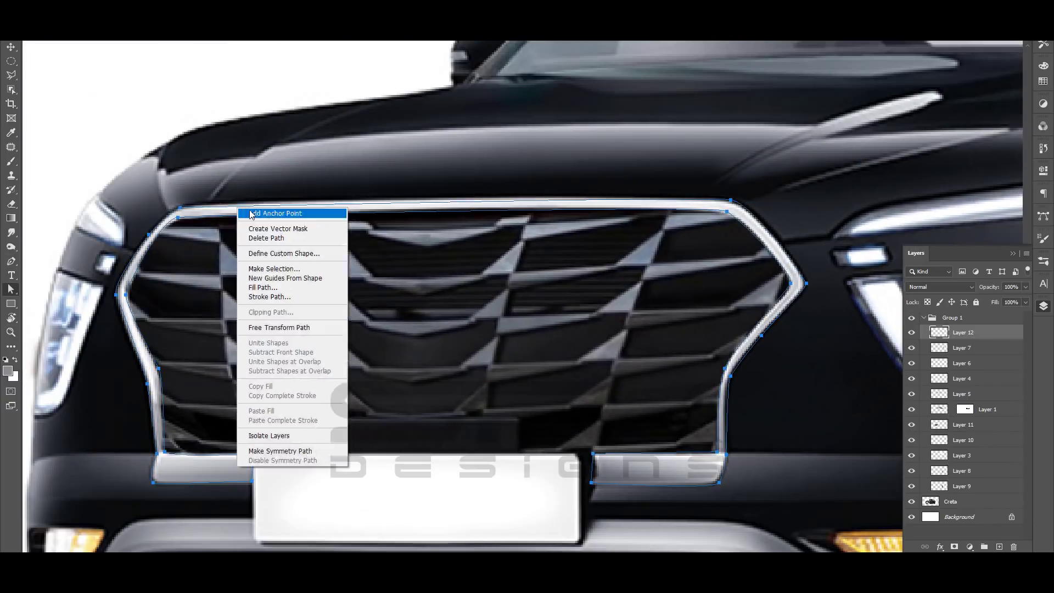
left_click(253, 206)
key("a")
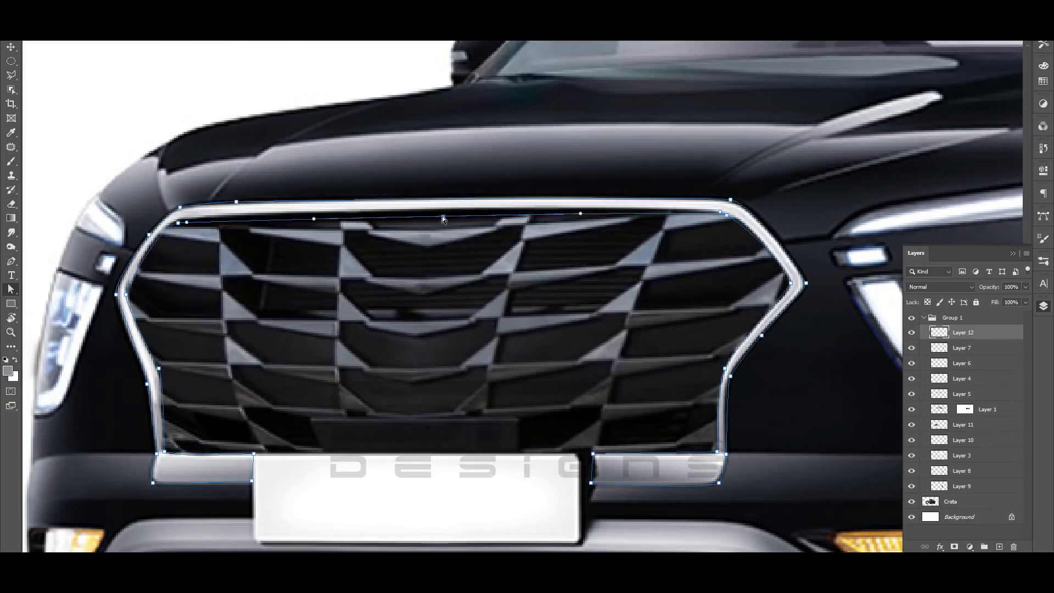
left_click_drag(443, 219, 396, 208)
left_click_drag(208, 225, 182, 222)
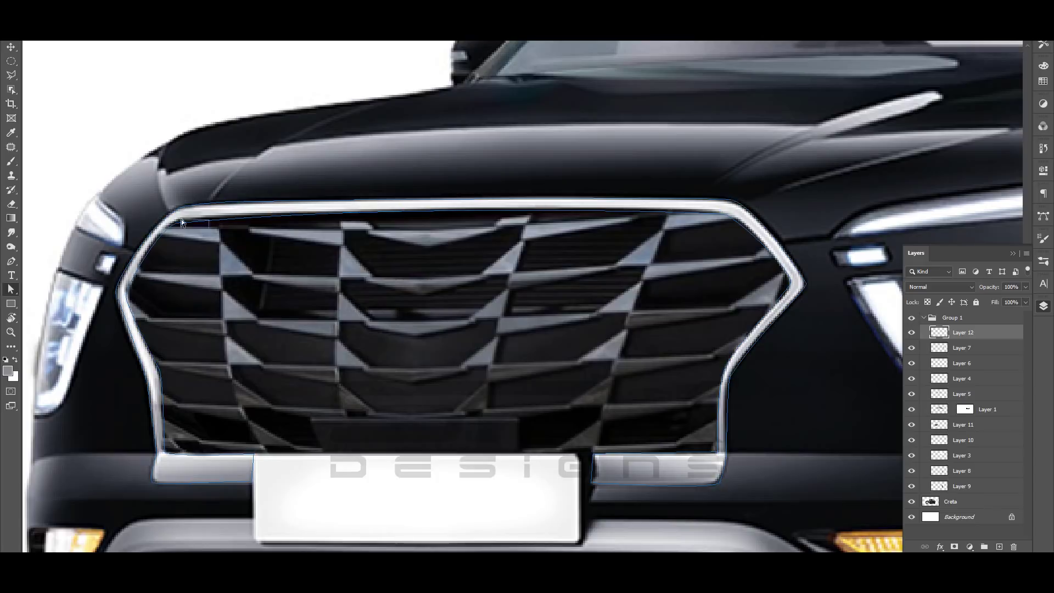
left_click(800, 243)
Convert the finished grille surround path into a selection.
right_click(129, 325)
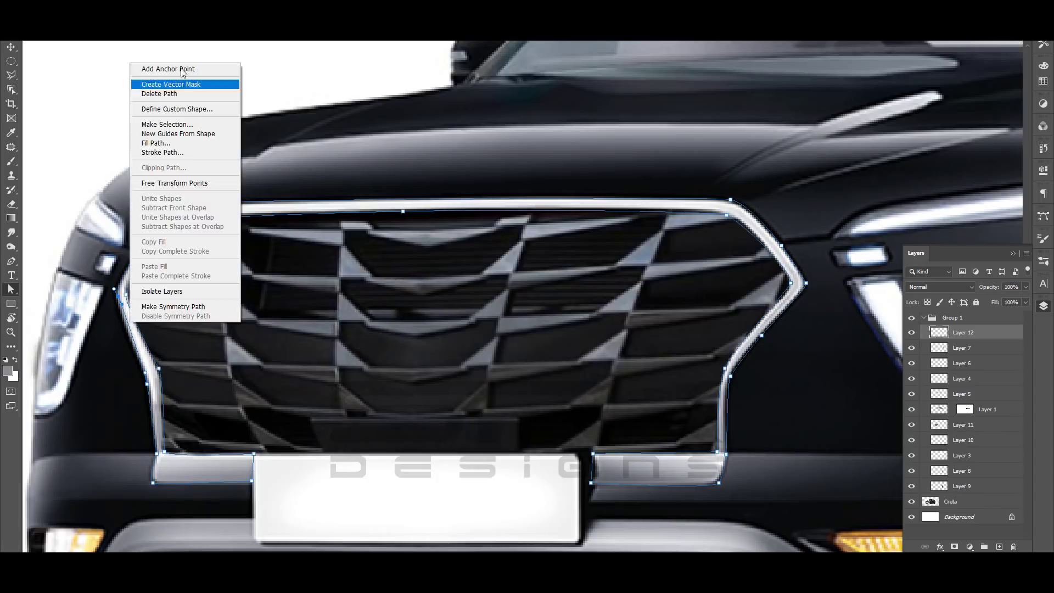
left_click(201, 72)
key("z")
left_click_drag(450, 285, 409, 283)
left_click_drag(500, 286, 488, 287)
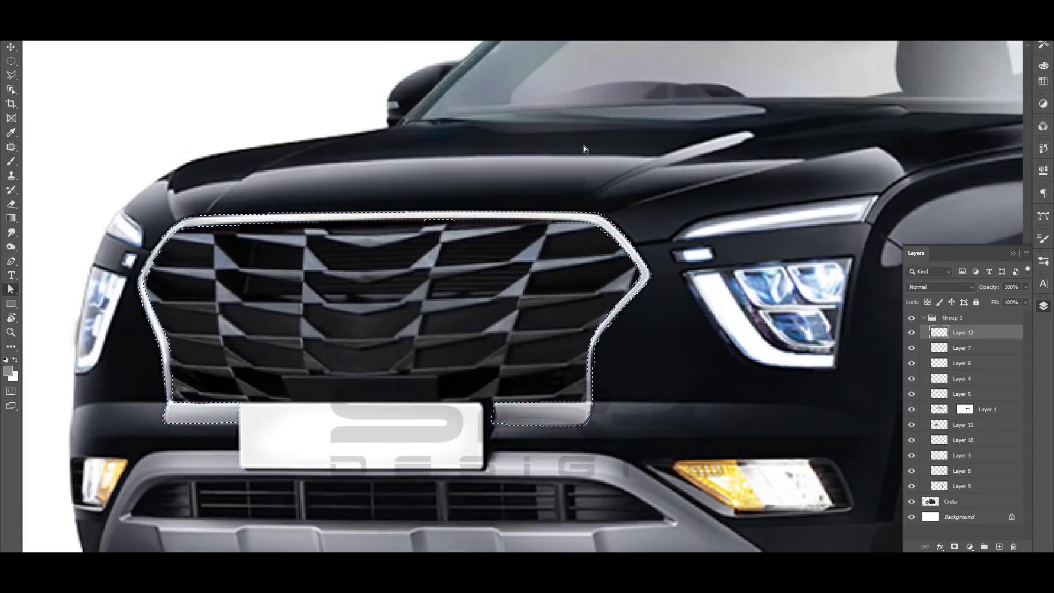
Copy the selected chrome surround to a new layer, then darken it with Levels and adjust its Color Balance.
key("ctrl+shift+alt+n")
key("ctrl+l")
left_click_drag(845, 179, 904, 160)
key("Return")
key("ctrl+b")
key("Return")
Darken the grille pattern on Layer 11 using Levels with midtones 0.77 and output 4 to 219, then shift its Color Balance.
key("z")
left_click_drag(747, 262, 692, 271)
left_click(963, 424)
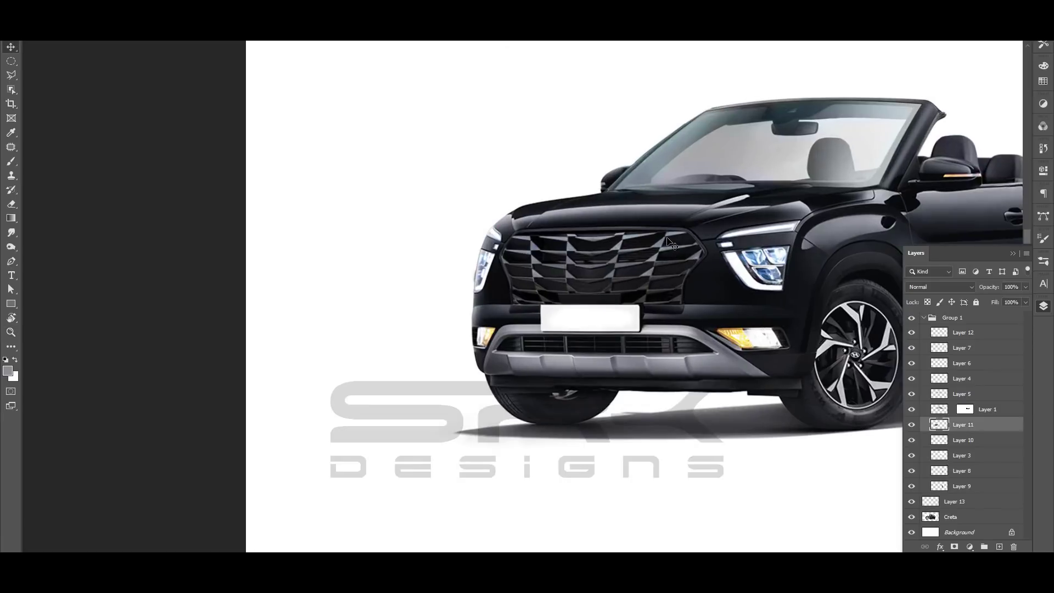
key("ctrl+l")
left_click_drag(848, 179, 850, 177)
left_click_drag(913, 225, 886, 223)
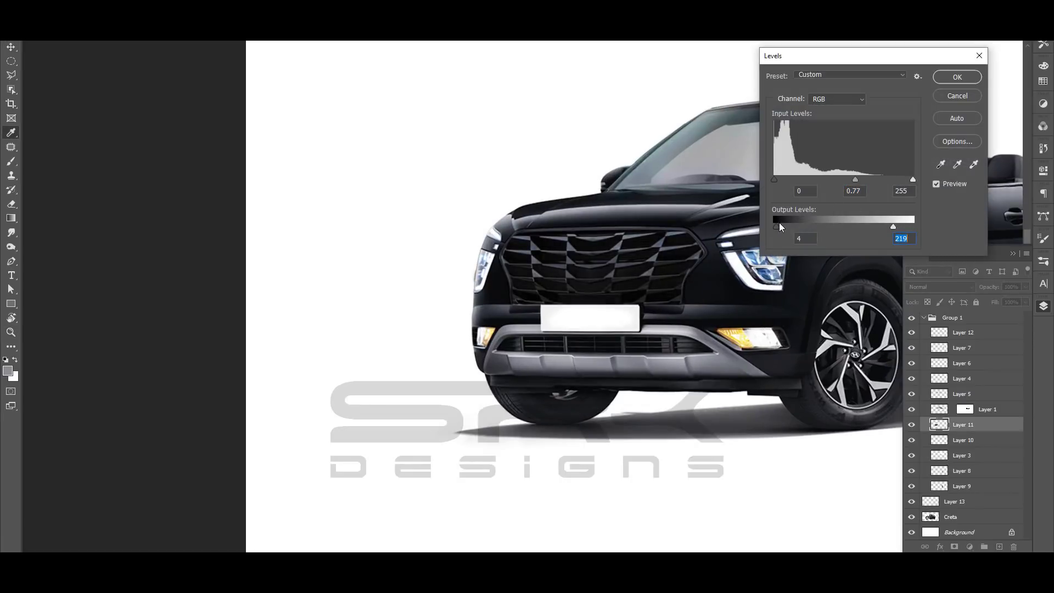
left_click(957, 78)
key("ctrl+b")
left_click_drag(890, 161, 894, 162)
key("Return")
Copy the Hyundai emblem from the Creta layer and place it with the surround layer at the top of Group 1.
key("z")
left_click_drag(856, 247, 788, 258)
left_click_drag(429, 307, 502, 272)
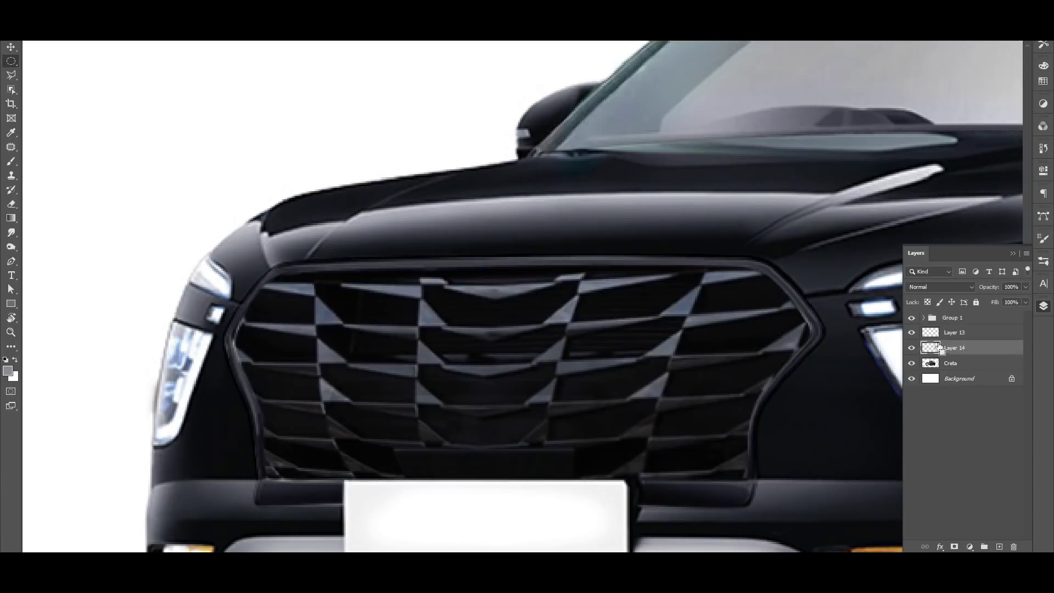
double_click(956, 331)
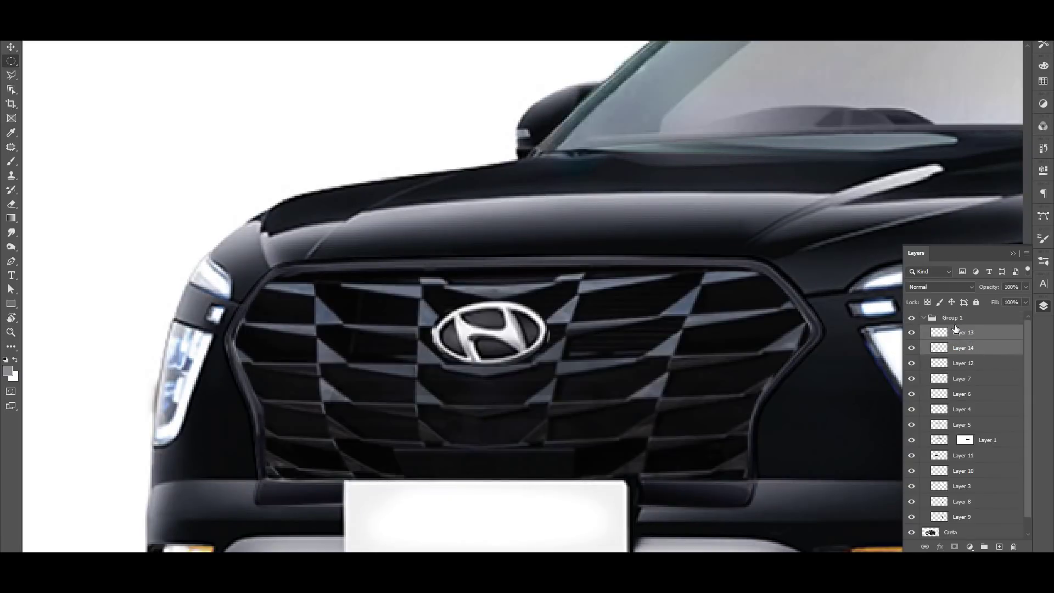
scroll(537, 316, "up", 1)
key("e")
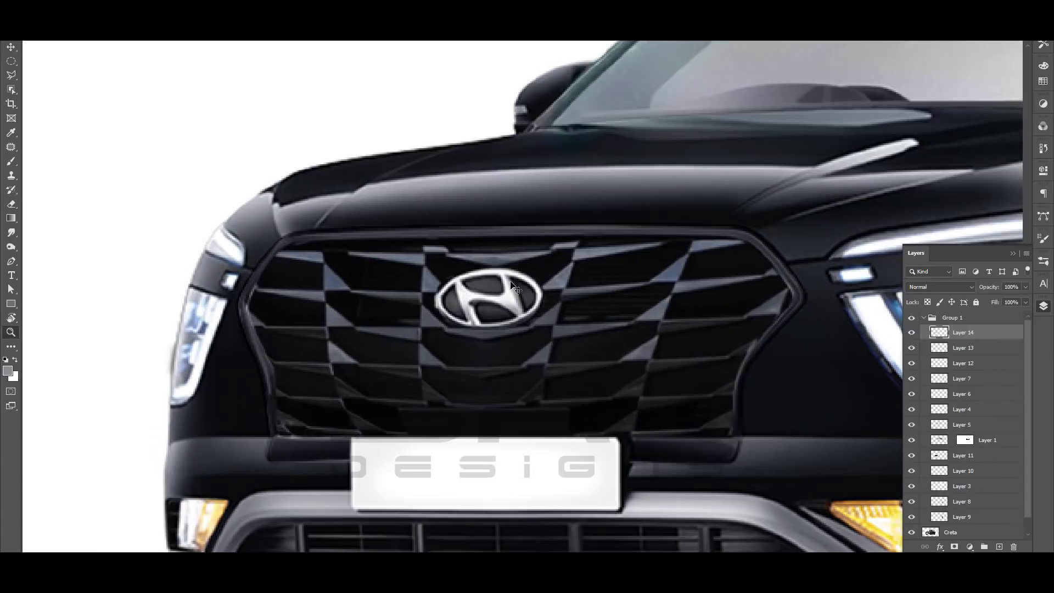
Scale and align the new flat Hyundai emblem over the original emblem on the grille.
key("ctrl+t")
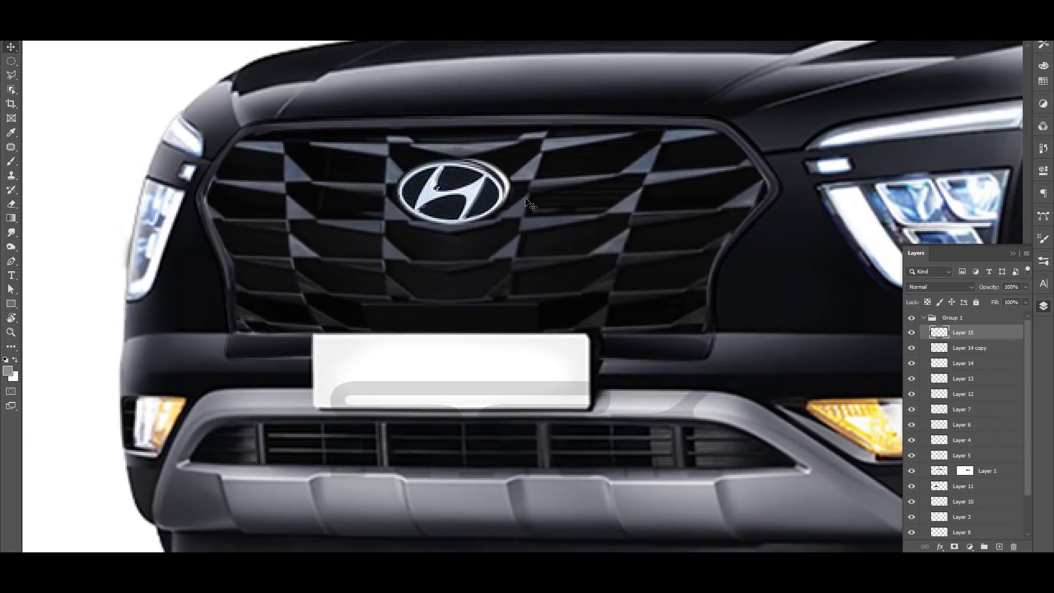
key("ctrl+t")
left_click_drag(492, 196, 495, 198)
key("Return")
left_click_drag(549, 231, 505, 231)
left_click_drag(478, 220, 527, 219)
key("ctrl+t")
key("Return")
left_click_drag(654, 259, 633, 291)
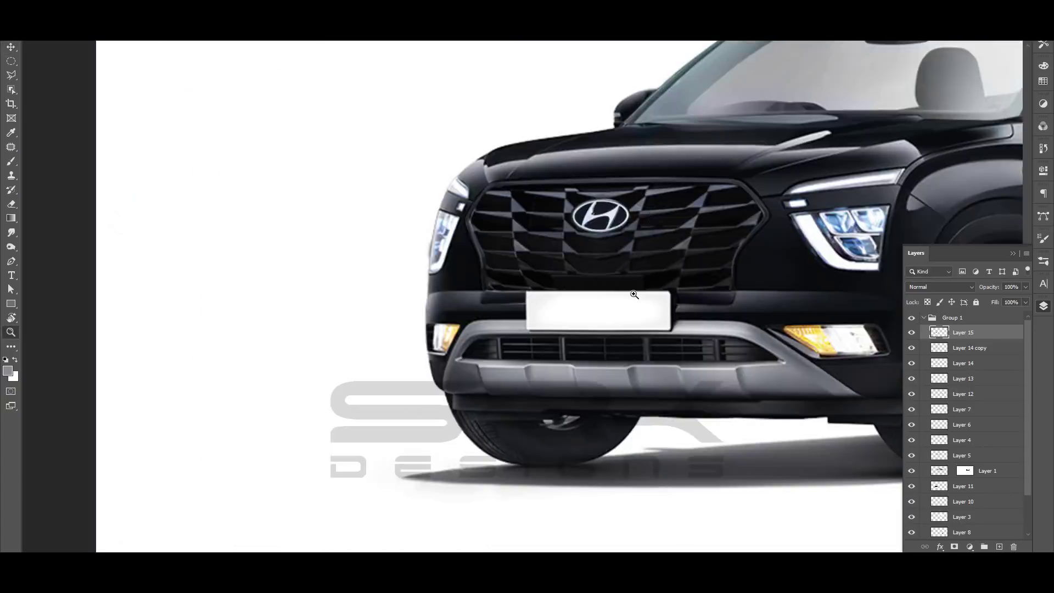
Dim the new emblem using Levels with midtones 0.77 and output levels of about 4 to 154.
key("ctrl+0")
left_click_drag(571, 282, 538, 283)
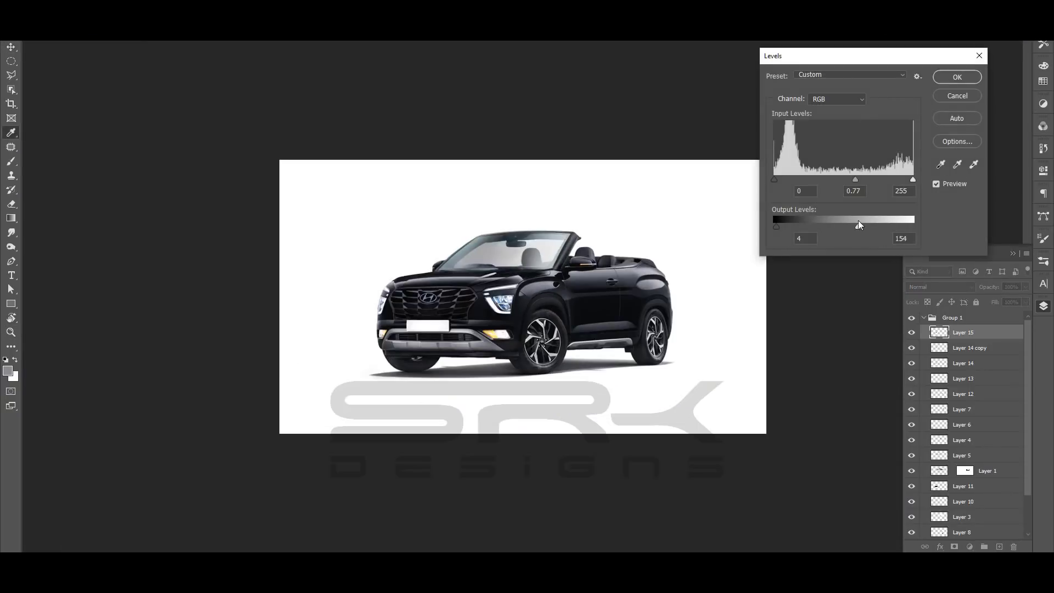
left_click_drag(859, 225, 861, 225)
key("Return")
Position the new sport bumper over the car's front, then scale and distort it to match the car's perspective.
left_click_drag(541, 256, 588, 255)
left_click_drag(473, 334, 516, 333)
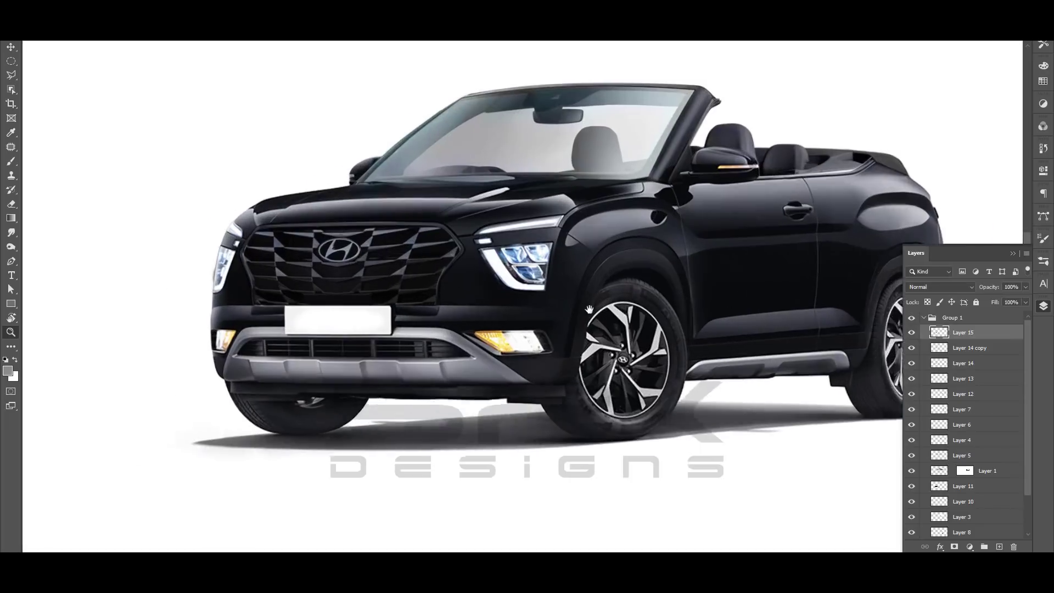
left_click_drag(476, 290, 524, 278)
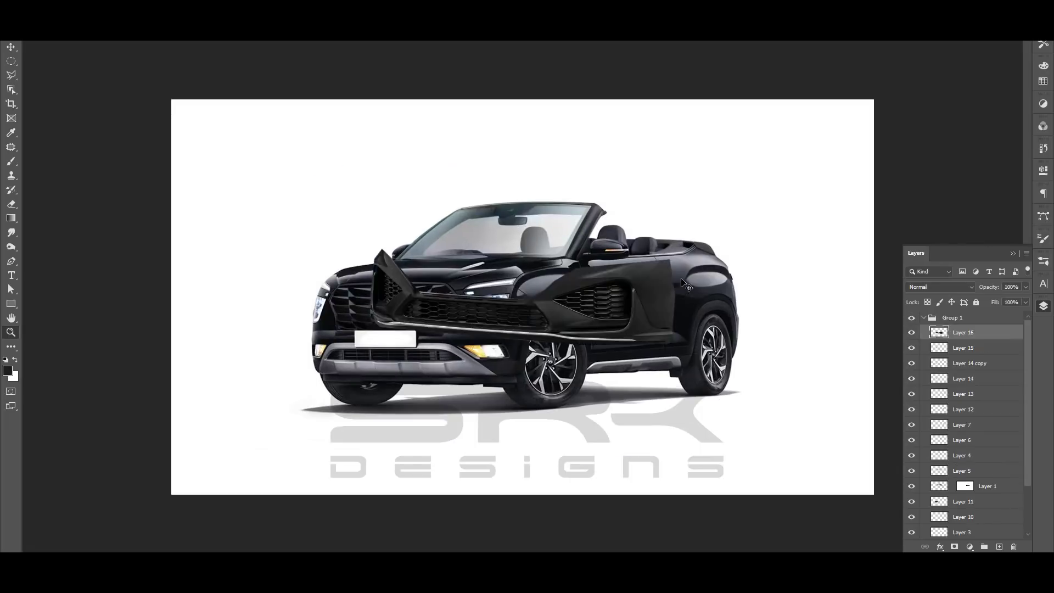
left_click_drag(448, 277, 494, 385)
left_click_drag(637, 445, 547, 365)
left_click_drag(466, 351, 468, 350)
left_click_drag(577, 318, 578, 313)
left_click_drag(427, 374, 431, 391)
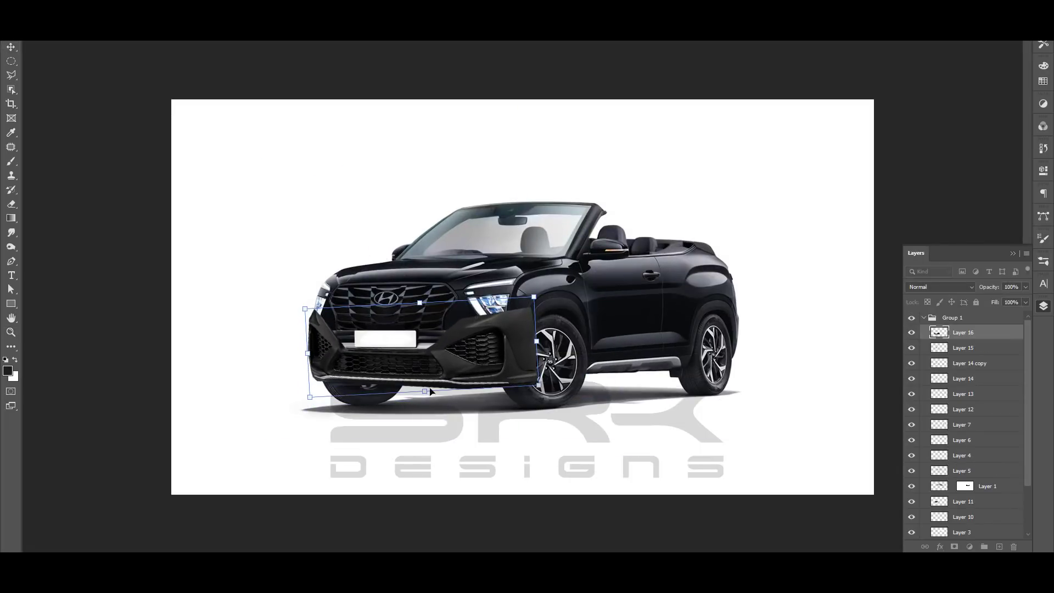
left_click_drag(415, 301, 420, 315)
Warp the far side of the bumper inward to follow the body's edge.
key("ctrl+plus")
right_click(361, 374)
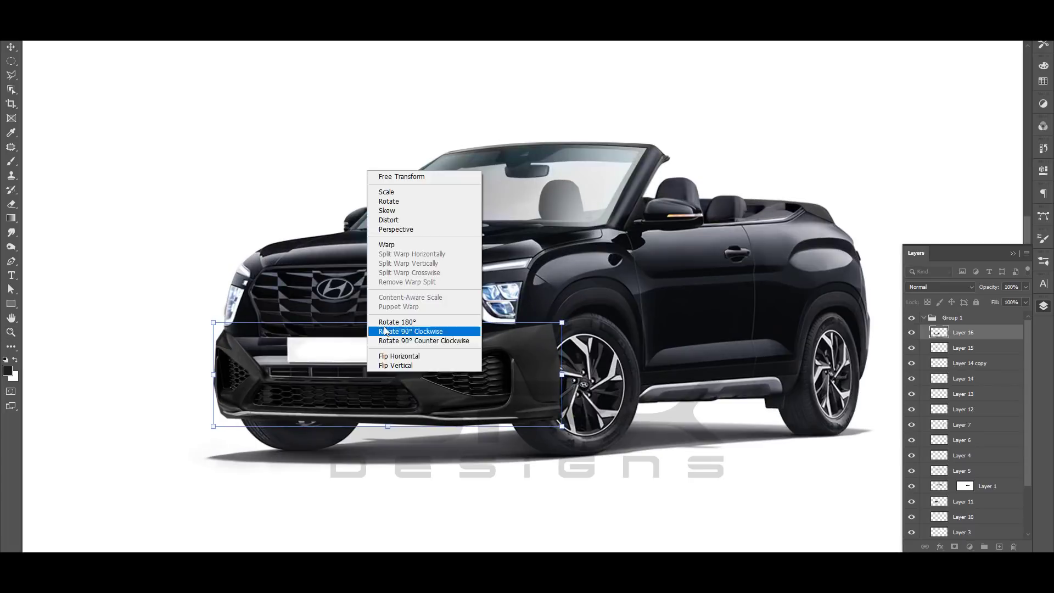
left_click(378, 242)
left_click_drag(220, 384, 233, 378)
key("Return")
Narrow the bumper from its near side and reshape it to meet the front wheel.
key("ctrl+t")
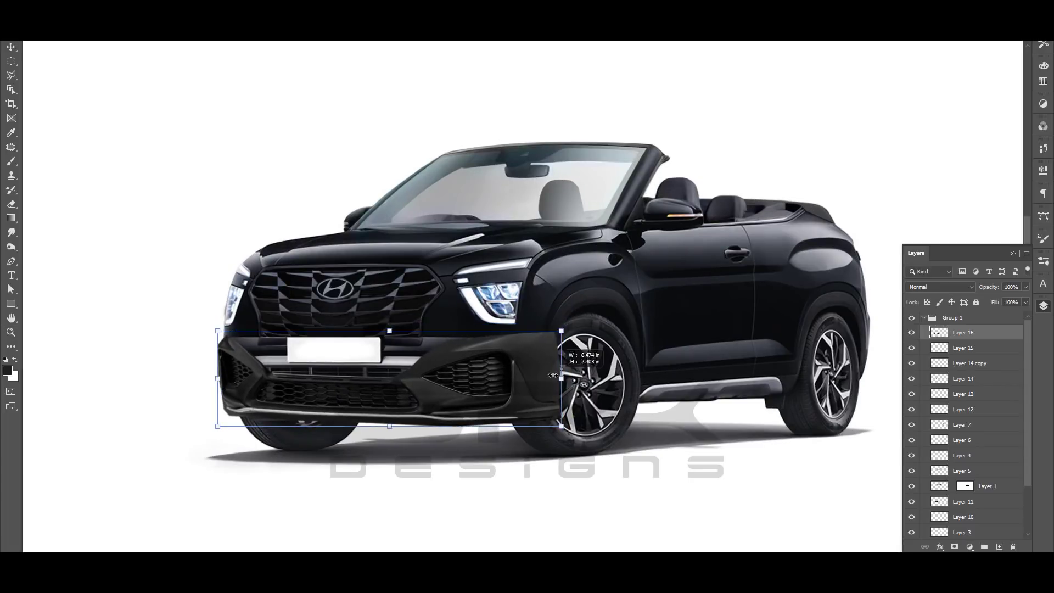
left_click_drag(563, 368, 552, 368)
key("Return")
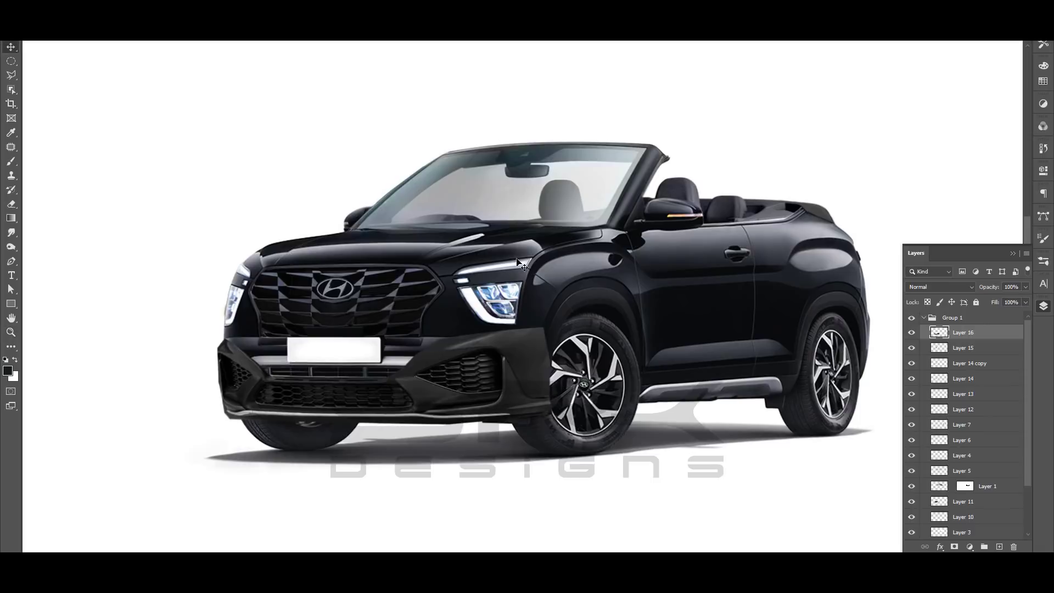
key("ctrl+t")
right_click(483, 170)
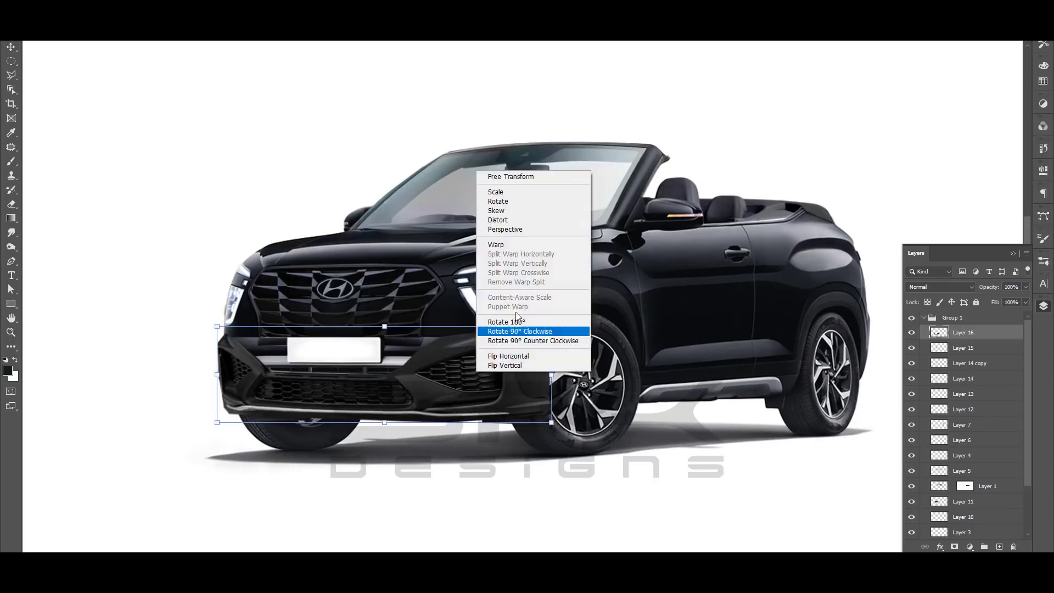
left_click(414, 379)
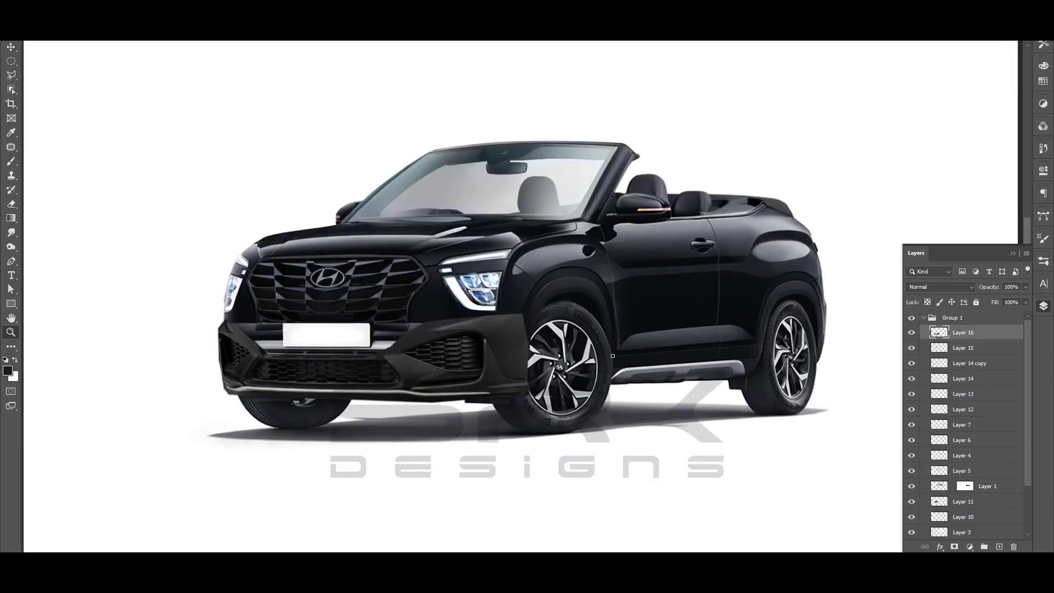
Tint the bumper with the sampled body colour on a new clipped layer with a changed blending mode.
key("b")
key("ctrl+shift+alt+n")
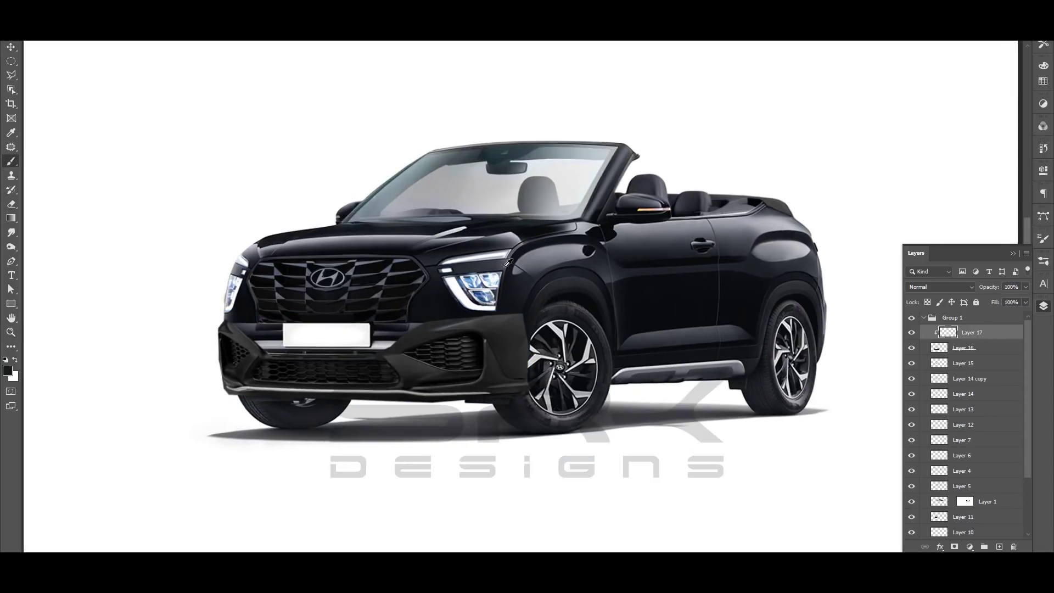
right_click(663, 167)
key("Escape")
left_click(941, 287)
left_click(933, 535)
left_click(567, 265, "alt")
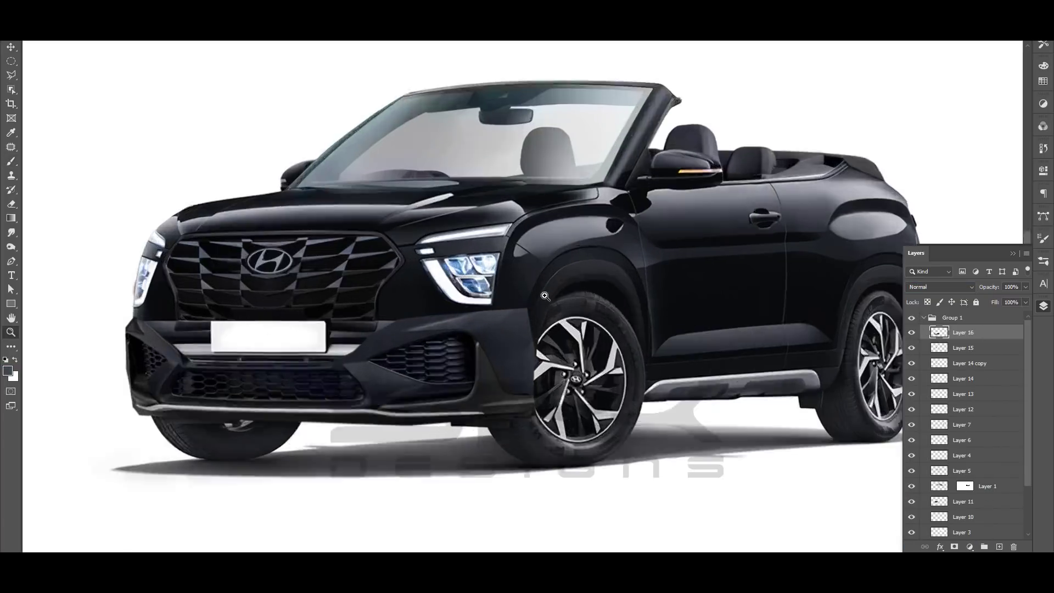
Adjust the bumper's colour with Hue/Saturation to match the black bodywork.
scroll(573, 278, "up", 3)
scroll(236, 225, "left", 3)
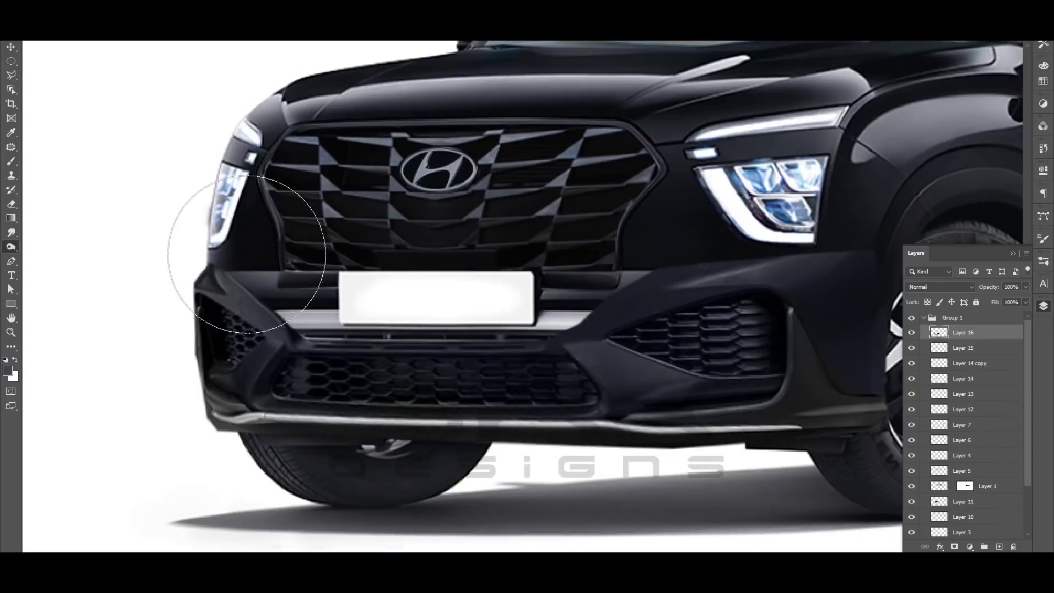
key("ctrl+u")
left_click_drag(835, 119, 829, 149)
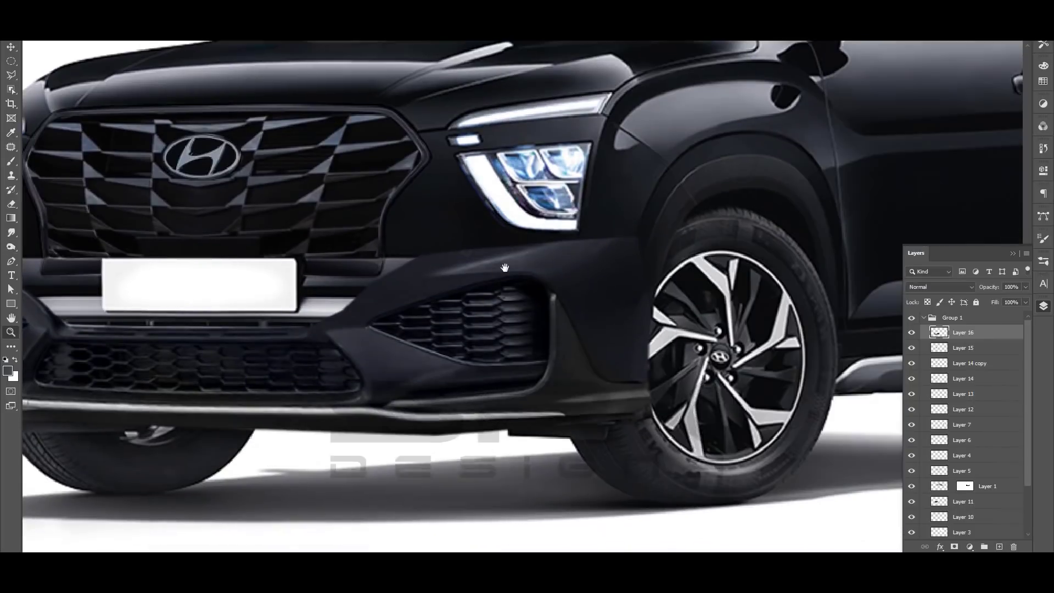
Erase the bumper's rear edge where it overlaps the front wheel arch, using an enlarged eraser.
key("e")
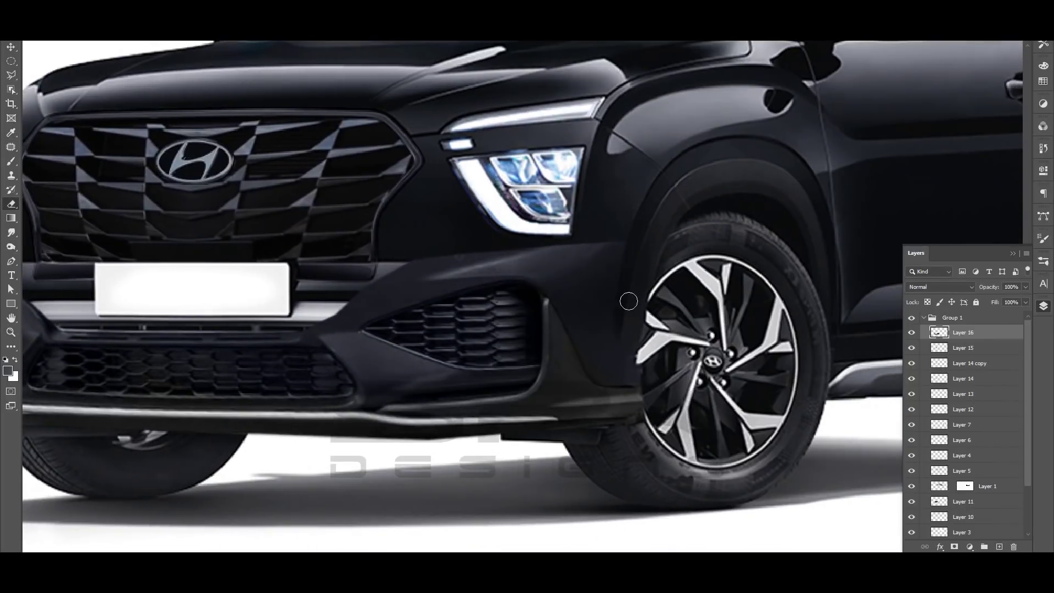
key("bracketright")
key("bracketright")
key("bracketright")
key("bracketright")
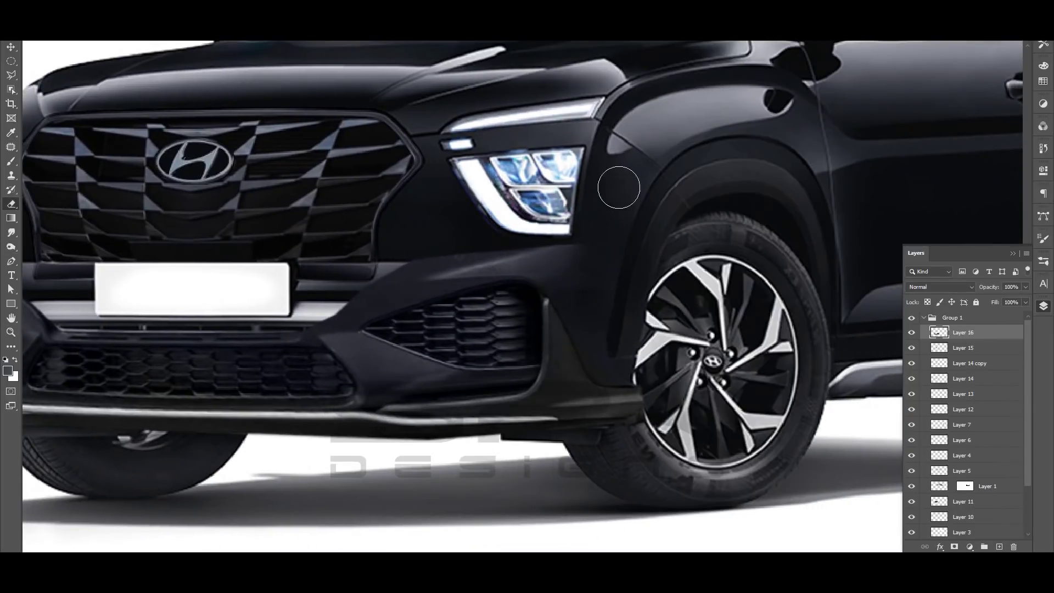
Retouch the bumper's rear corner beside the front wheel with a much smaller black brush.
scroll(619, 188, "up", 5)
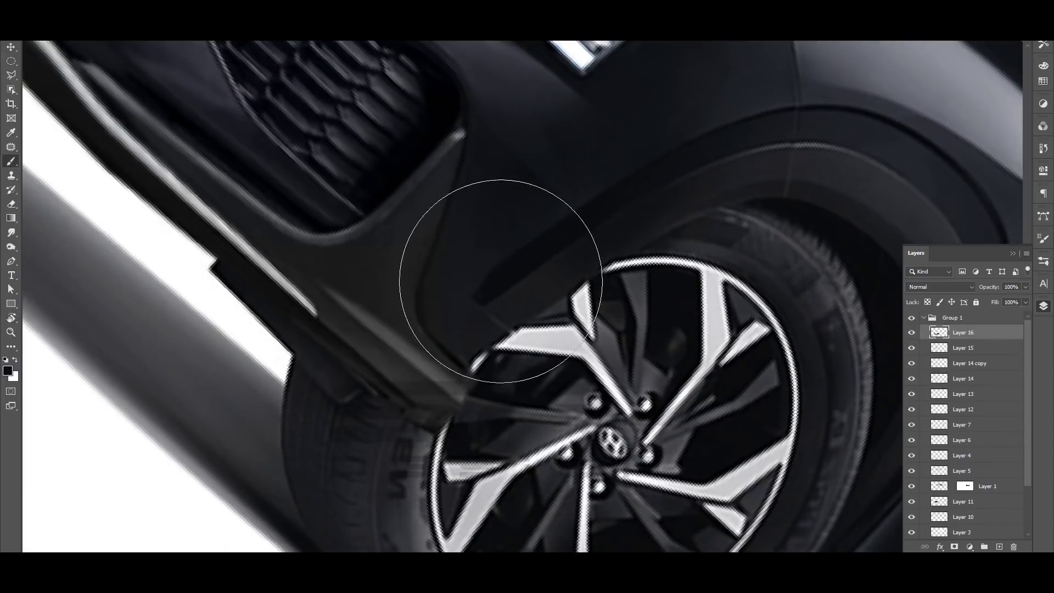
key("bracketleft")
key("bracketleft")
key("bracketleft")
key("bracketleft")
key("bracketleft")
key("bracketleft")
key("bracketleft")
key("bracketleft")
key("bracketleft")
key("bracketleft")
key("bracketleft")
key("bracketleft")
key("bracketleft")
key("bracketleft")
key("bracketleft")
key("bracketleft")
key("bracketleft")
key("bracketleft")
key("bracketleft")
key("bracketleft")
left_click_drag(442, 324, 464, 308)
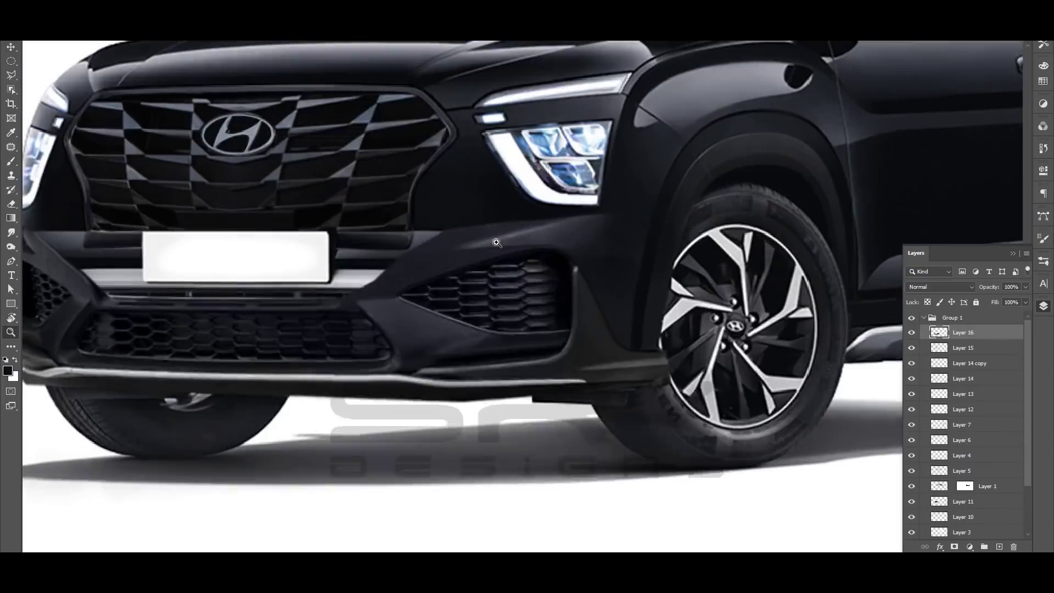
Outline the bumper panel between the grille and lower mesh, around the number plate, with the Pen tool and convert it to a selection.
scroll(473, 318, "up", 3)
left_click(473, 252)
left_click(473, 311)
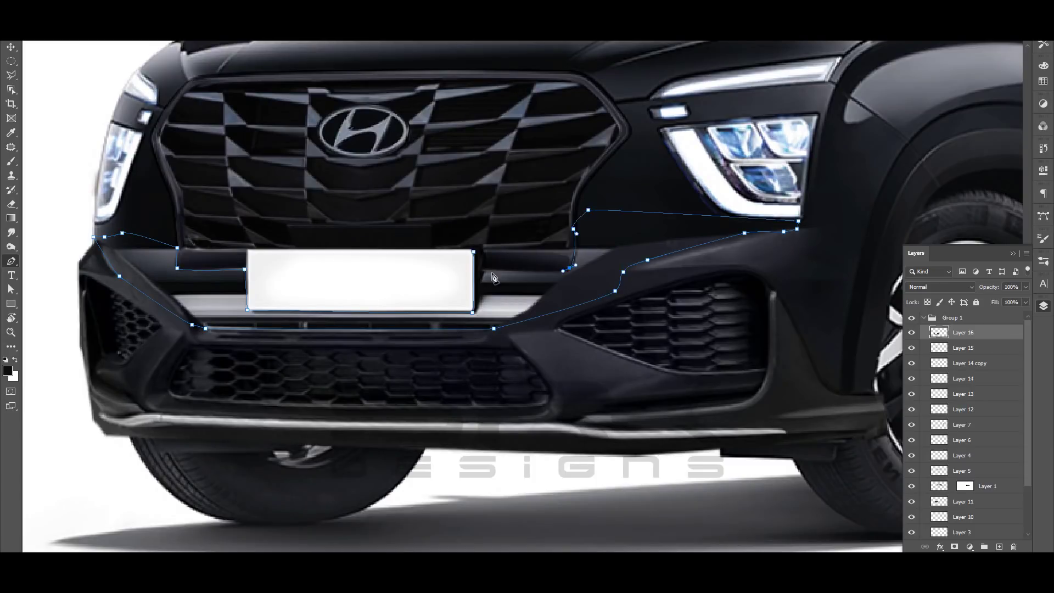
right_click(488, 251)
left_click(551, 243)
Paint the selected panel and its silver strip black on a new layer with a soft 0% hardness brush and sampled body colour.
key("ctrl+shift+alt+n")
key("b")
right_click(604, 261)
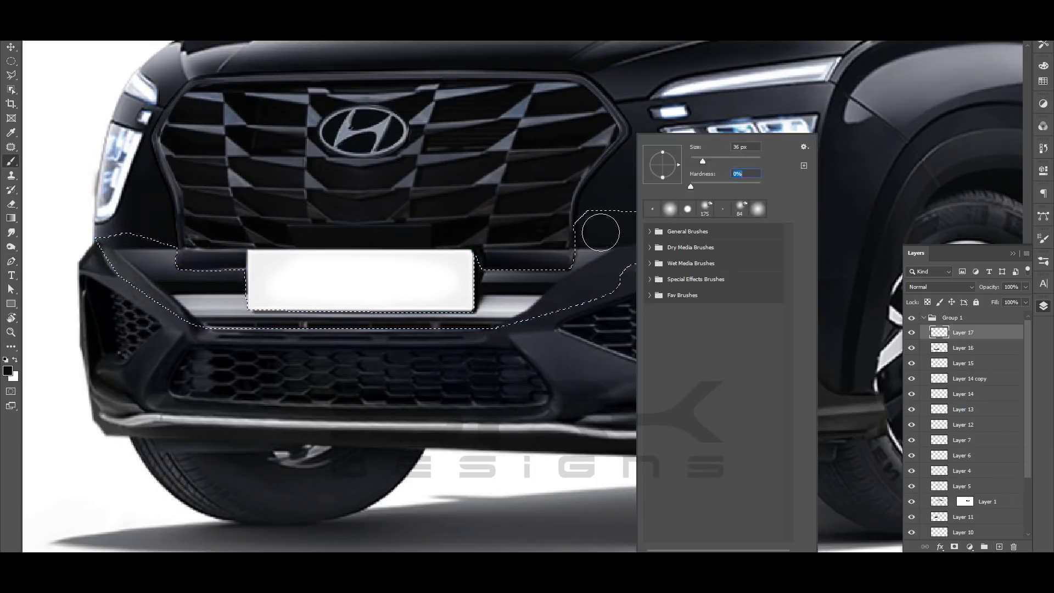
key("Escape")
mouse_move(605, 262)
left_mouse_down()
mouse_move(537, 292)
mouse_move(489, 282)
mouse_move(164, 286)
mouse_move(217, 277)
left_mouse_up()
left_click(148, 224, "alt")
key("ctrl+d")
Soften the painted bumper panel with a 0.3 pixel Gaussian Blur and lock the layer's transparent pixels.
key("z")
left_click_drag(361, 242, 296, 242)
left_click(128, 6)
left_click(294, 171)
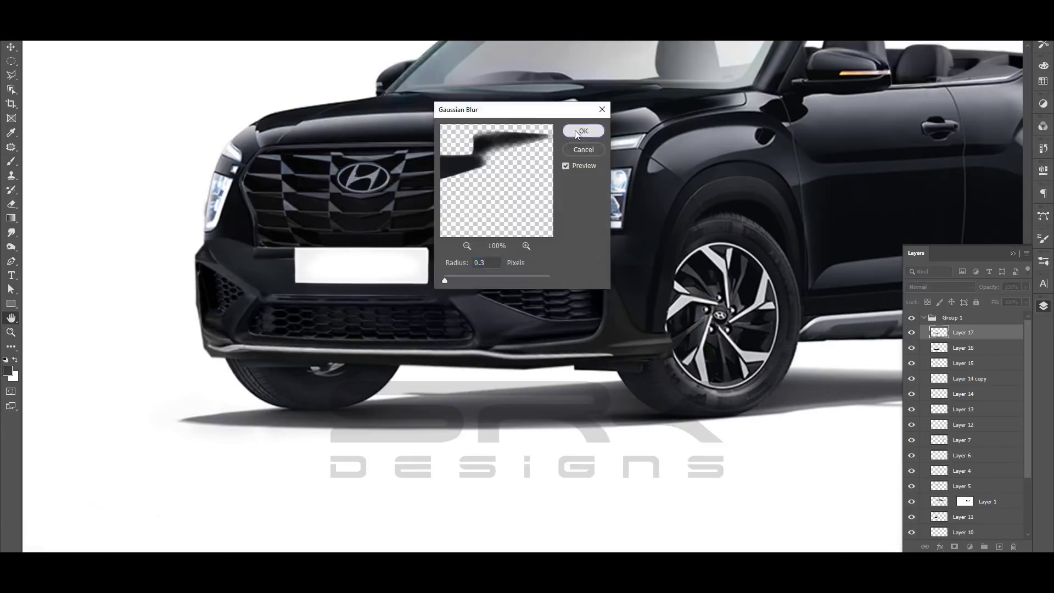
left_click(583, 132)
left_click_drag(406, 277, 711, 315)
mouse_move(566, 241)
left_mouse_down()
mouse_move(466, 275)
mouse_move(567, 315)
mouse_move(790, 323)
left_mouse_up()
key("ctrl+z")
left_click(927, 303)
Paint a thin black shadow along the number plate's side and lower edges on a new layer.
key("ctrl+shift+alt+n")
key("z")
key("b")
left_click(678, 205, "alt")
left_click_drag(674, 217, 673, 249)
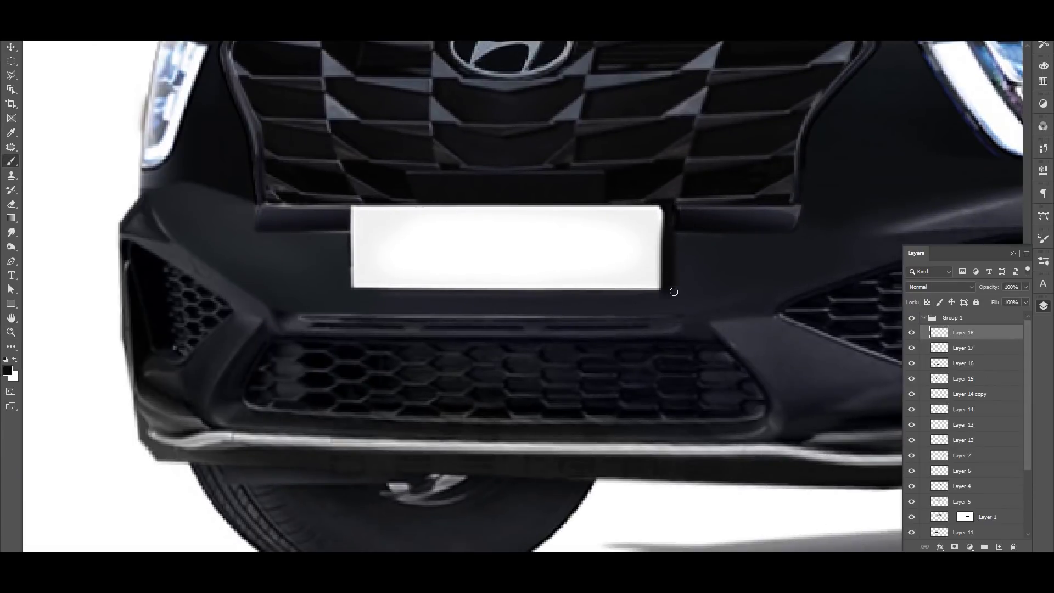
mouse_move(674, 291)
left_mouse_down()
mouse_move(357, 291)
mouse_move(651, 305)
left_mouse_up()
scroll(697, 294, "down", 2)
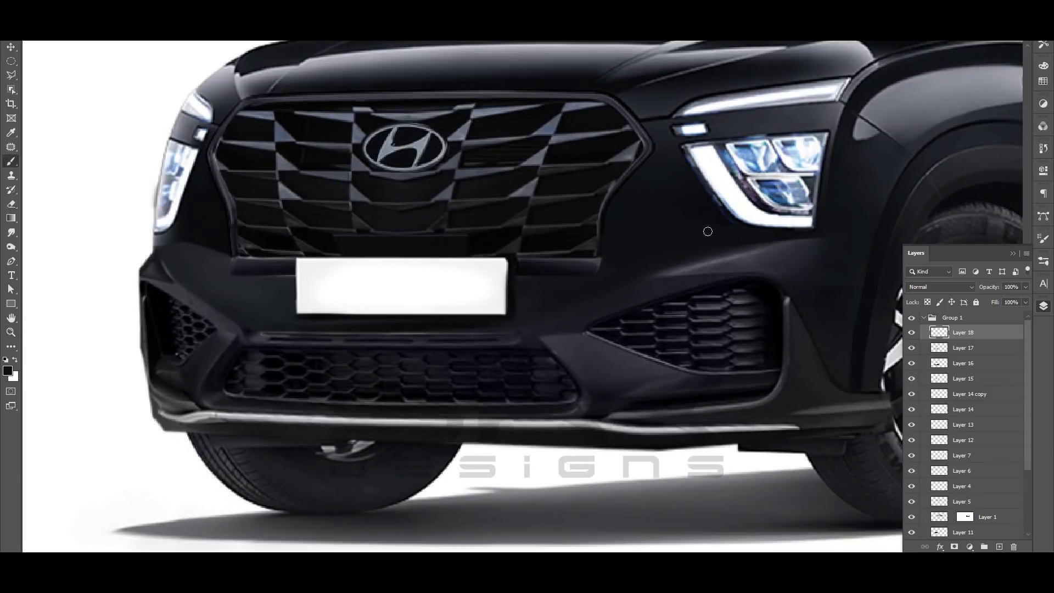
Compare the number plate shadow on and off and merge its layer into the painted panel layer.
key("z")
left_click_drag(707, 232, 577, 236)
left_click_drag(354, 415, 450, 415)
left_click(911, 332)
left_click(911, 332)
key("ctrl+e")
Select the upper strip of the bumper panel below the grille with the Polygonal Lasso, hiding the painted layer as a guide and showing it again.
left_click(912, 332)
left_click_drag(265, 278, 272, 278)
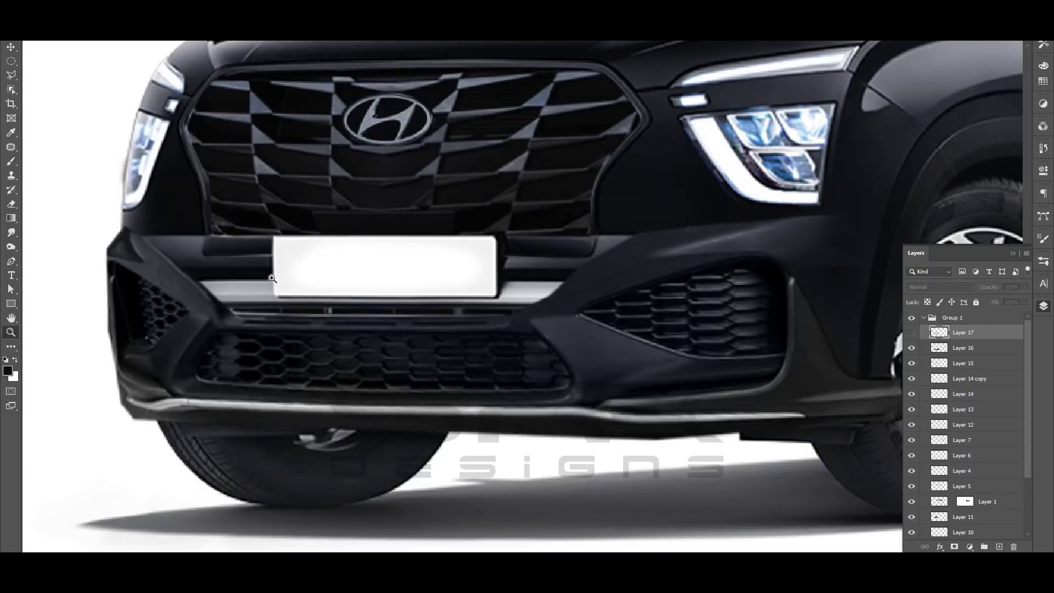
key("l")
left_click(133, 236)
left_click(643, 235)
left_click(584, 269)
left_click(173, 266)
left_click(133, 236)
left_click(911, 333)
Brush a sampled bumper tone across the selected strip behind the number plate and deselect it.
key("b")
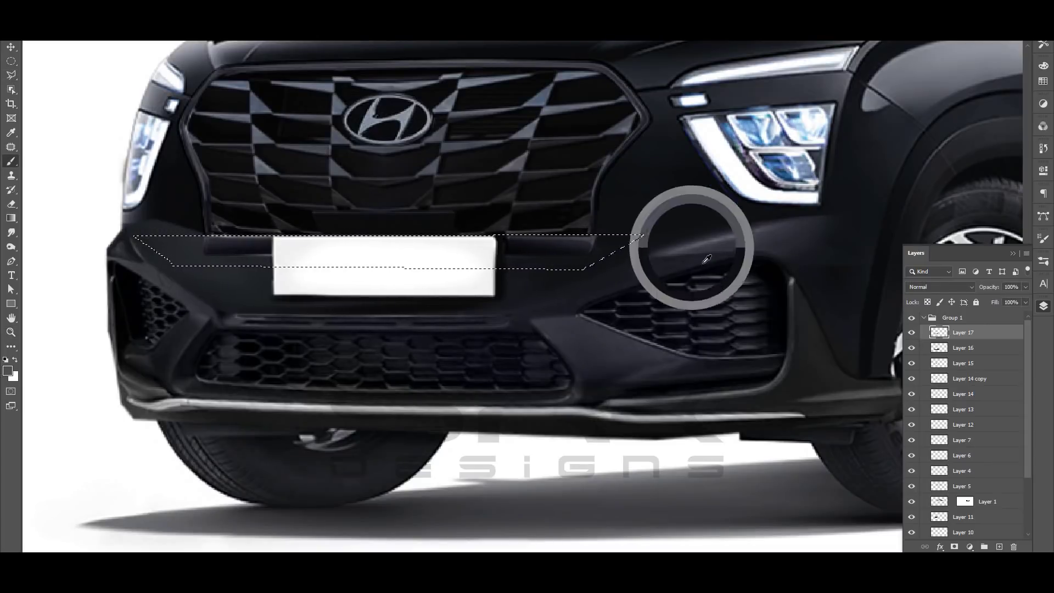
left_click(704, 262, "alt")
right_click(667, 258)
left_click_drag(527, 263, 181, 258)
key("ctrl+d")
Merge the painted panel layer down into the bumper layer.
key("e")
key("z")
left_click_drag(288, 195, 259, 199)
key("ctrl+e")
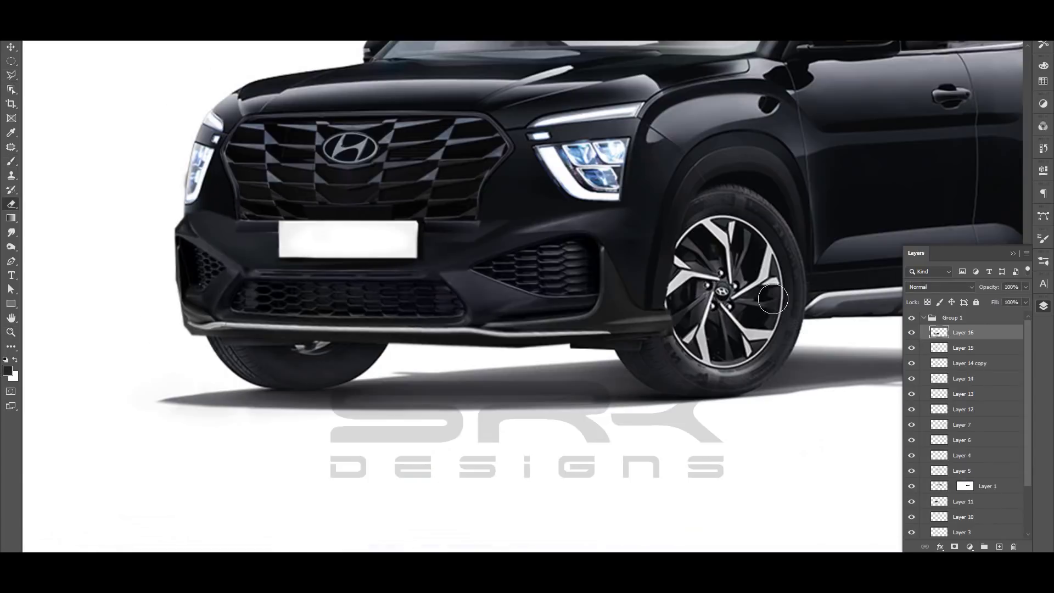
Retouch the leftover ridge under the grille beside the number plate with a small body-colour brush.
scroll(773, 299, "up", 2)
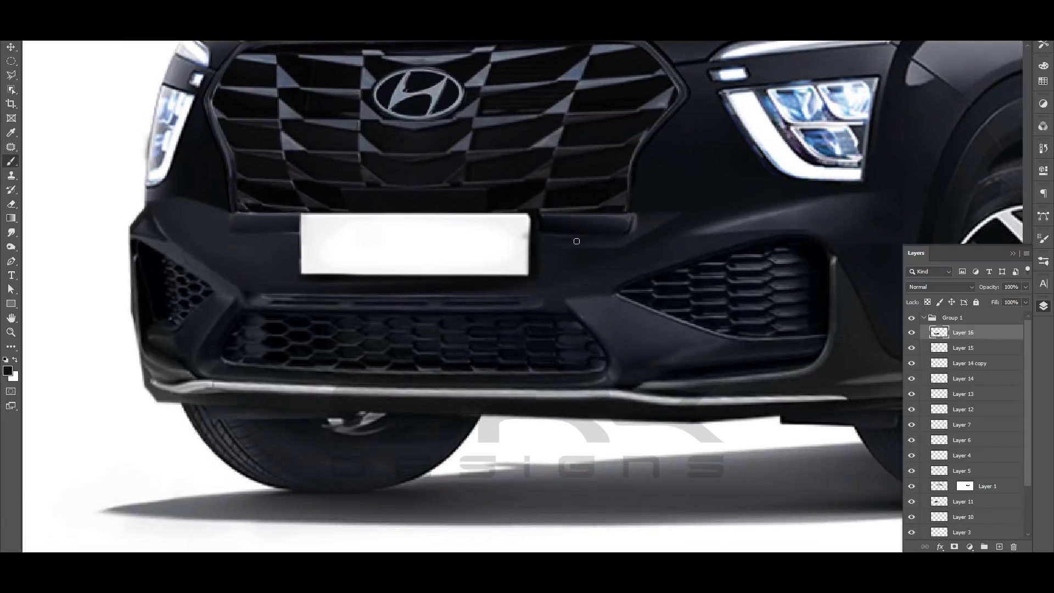
key("z")
scroll(643, 218, "down", 3)
scroll(621, 226, "up", 3)
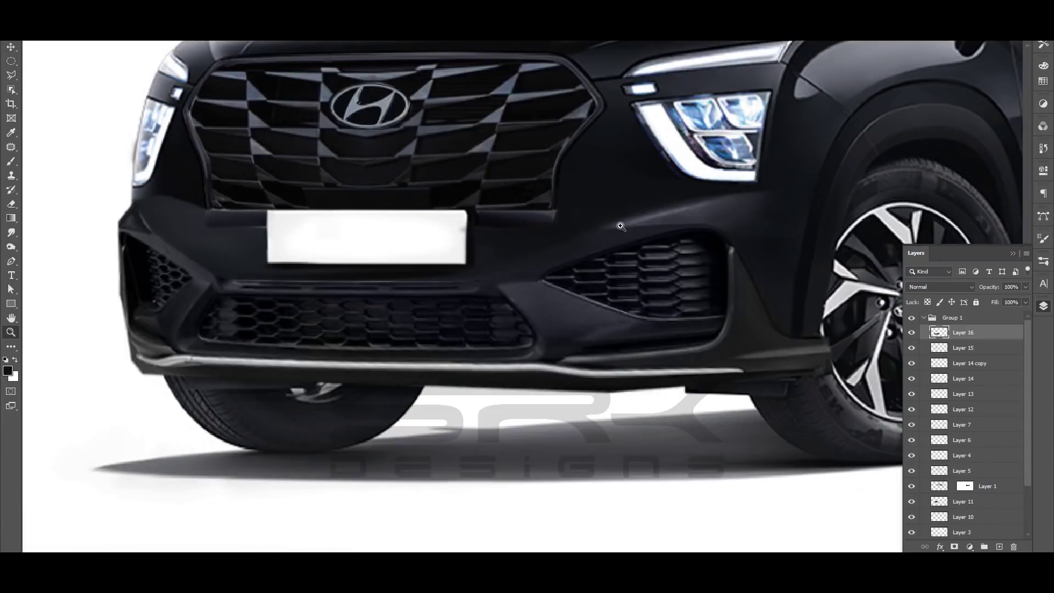
scroll(352, 246, "left", 3)
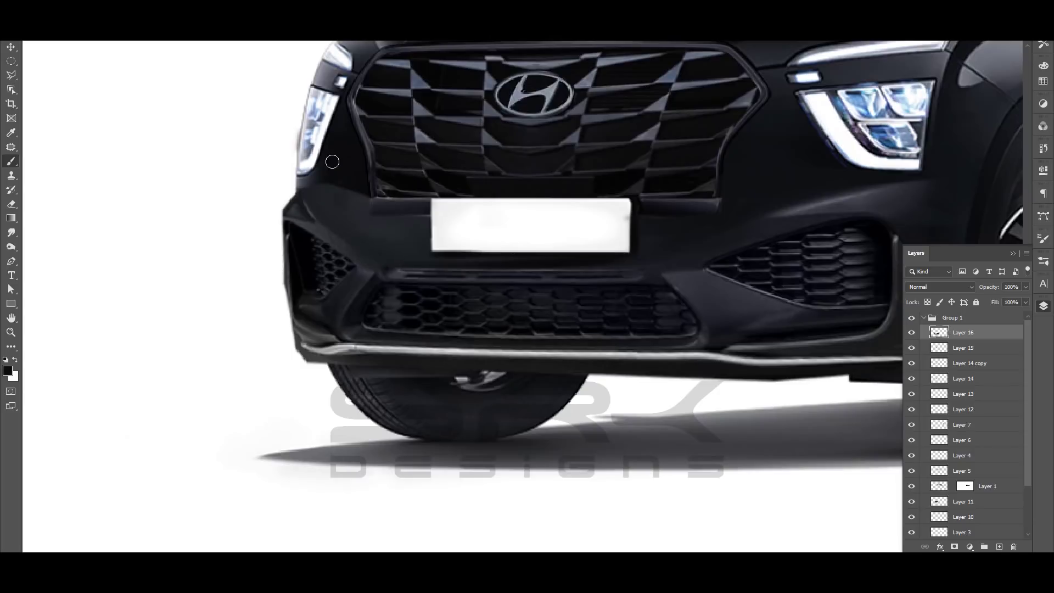
Flip the canvas horizontally and turn a Pen path along the bumper panel's lower edge into a selection.
scroll(645, 245, "down", 3)
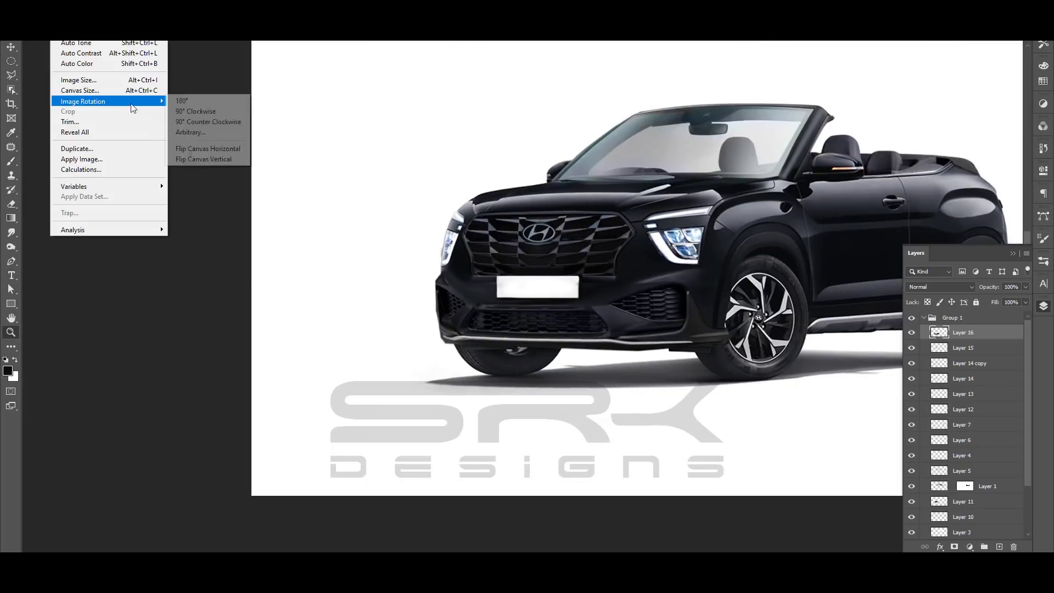
scroll(447, 266, "up", 3)
key("p")
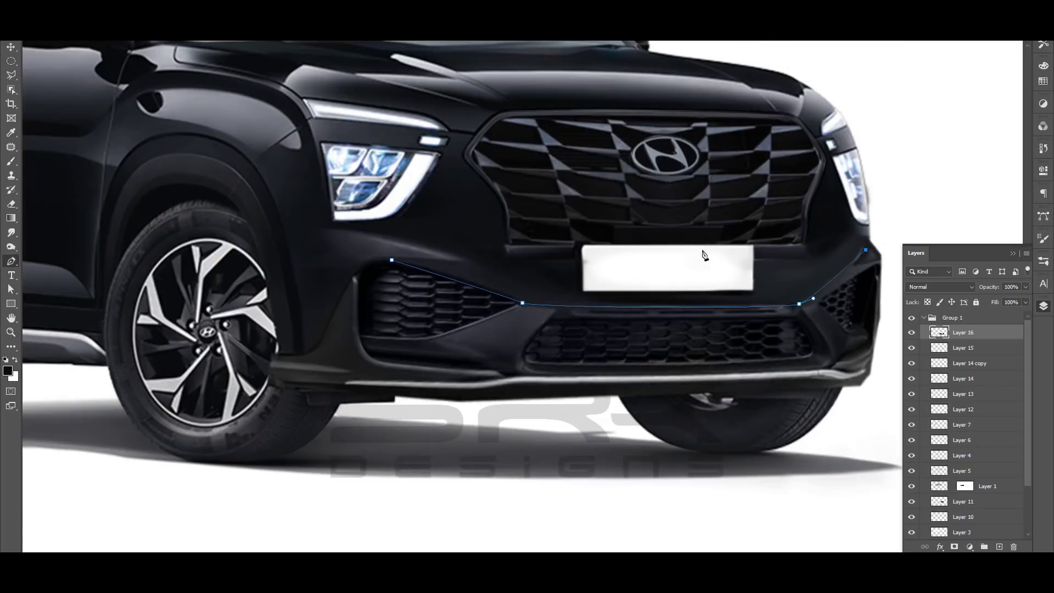
right_click(704, 254)
left_click(738, 291)
key("Return")
Shade the selected panel's lower edge with a large soft dark brush on a new layer.
key("ctrl+shift+alt+n")
key("b")
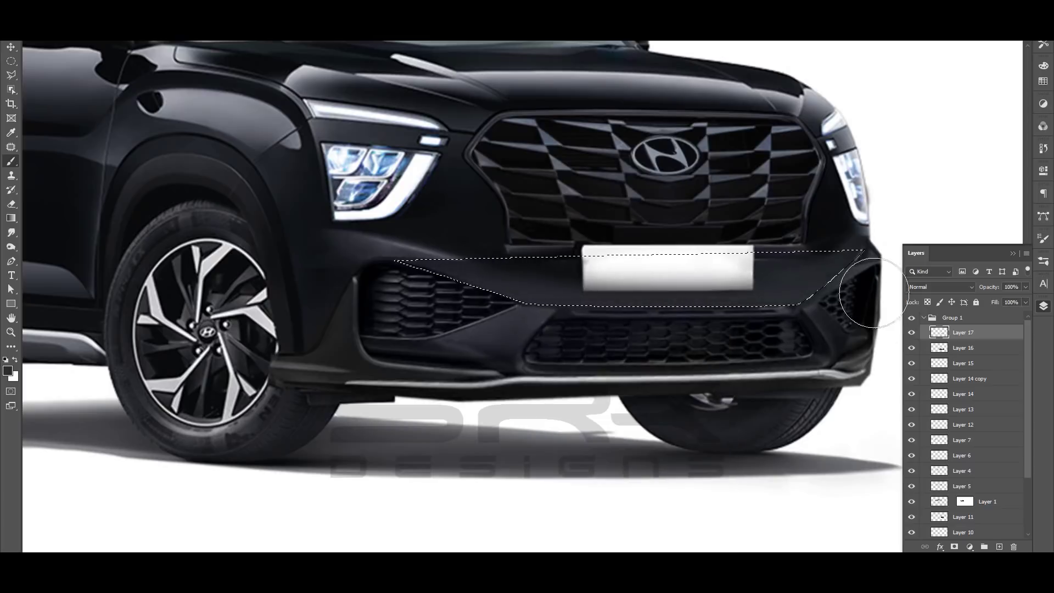
scroll(872, 293, "down", 3)
scroll(453, 247, "up", 3)
Select the number plate and fill it plain white, and tidy its edge with a small dark brush.
key("l")
left_click(453, 207)
scroll(724, 215, "down", 3)
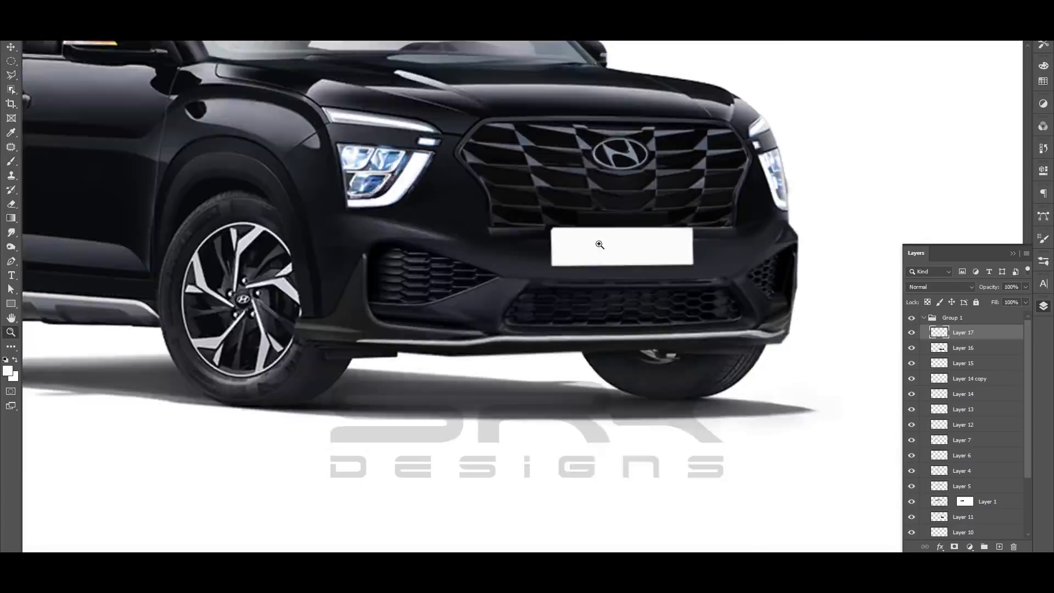
scroll(602, 242, "up", 3)
key("b")
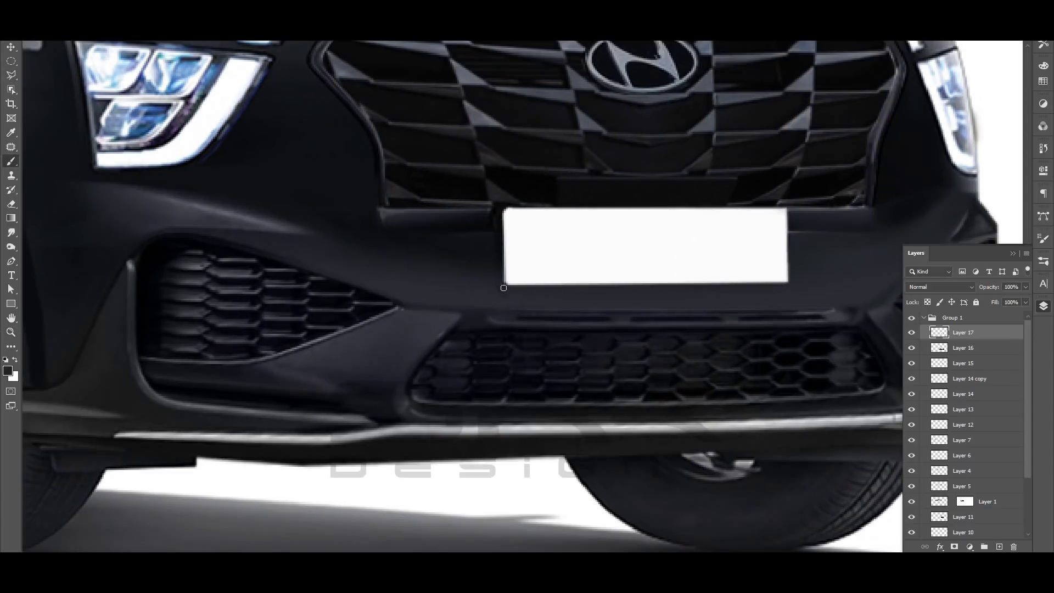
scroll(796, 231, "down", 3)
Rotate the view to retouch the bumper surface above the side intake with a sampled dark tone, and level the view again.
key("r")
left_click_drag(522, 233, 482, 247)
left_click(402, 310, "alt")
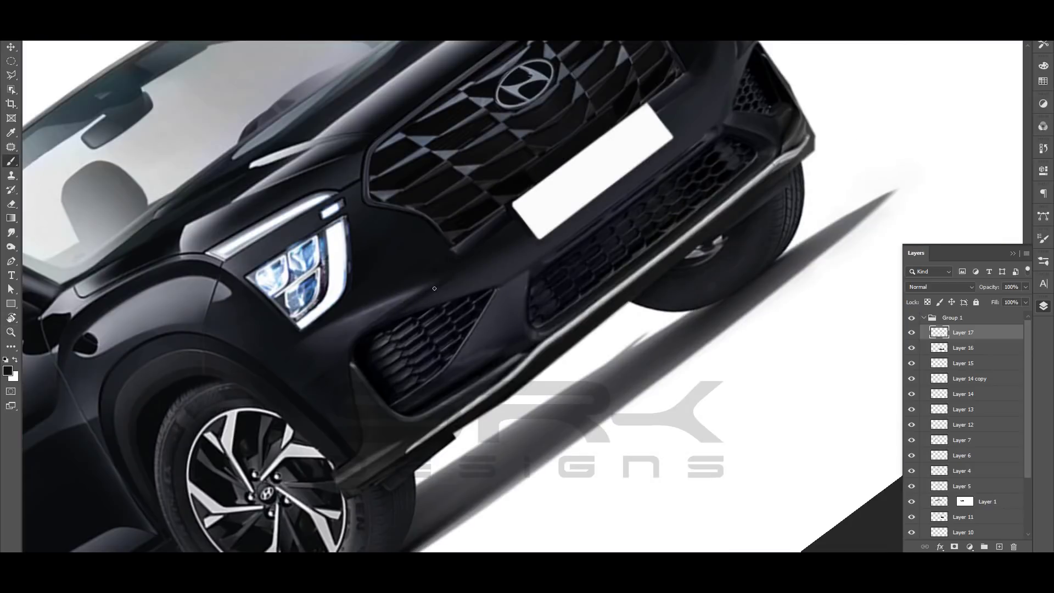
scroll(434, 288, "down", 3)
scroll(606, 168, "up", 3)
key("r")
left_click_drag(631, 101, 648, 239)
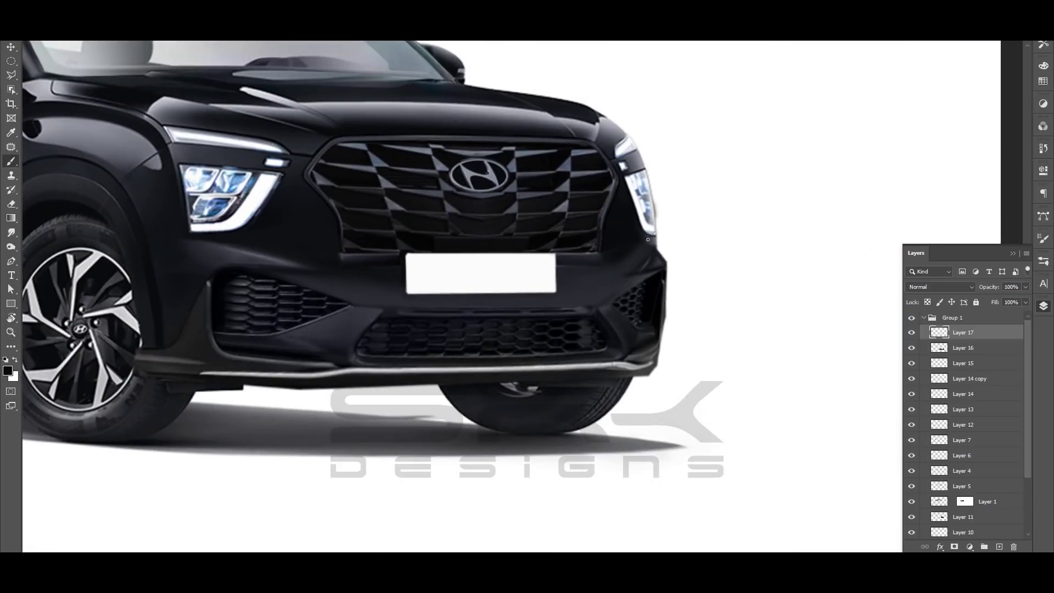
Select the bumper's pointed upper corner below the far headlight and apply a light grey gradient on a new layer.
scroll(650, 244, "up", 3)
key("ctrl+shift+alt+n")
scroll(678, 225, "up", 3)
scroll(677, 225, "down", 3)
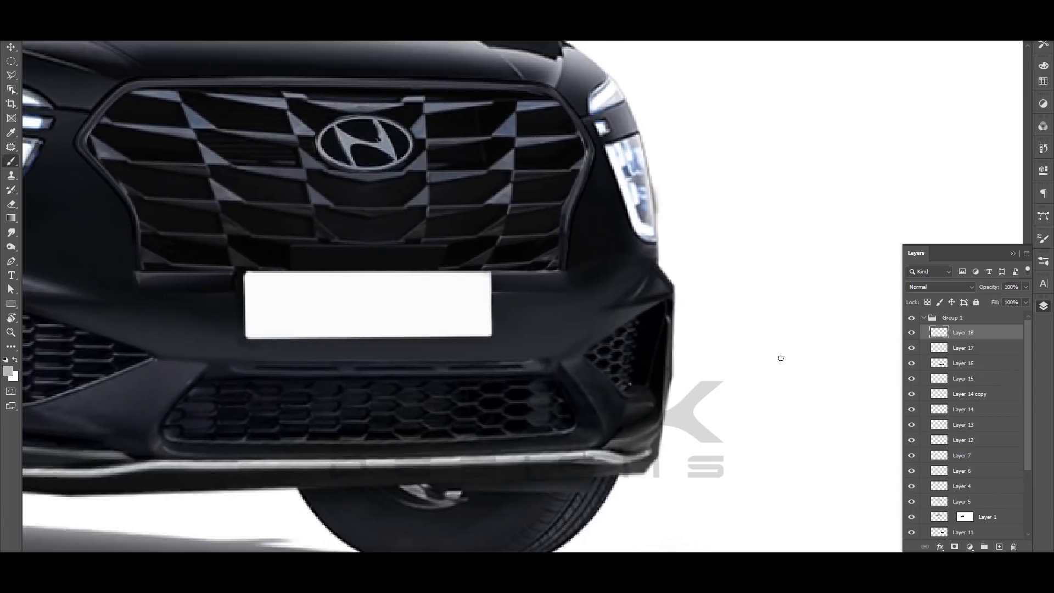
key("l")
left_click(659, 269)
left_click(636, 302)
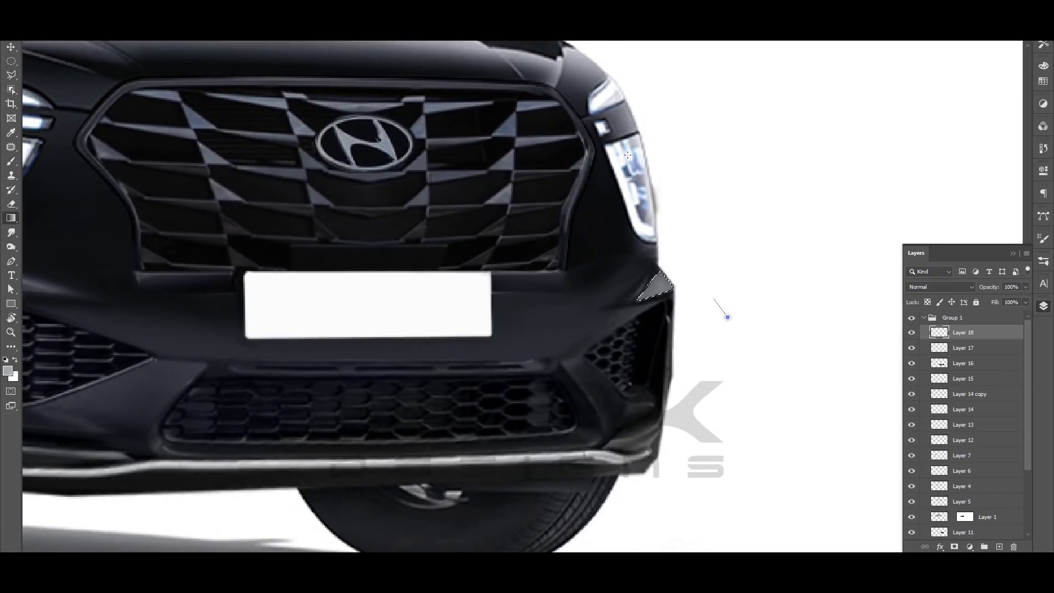